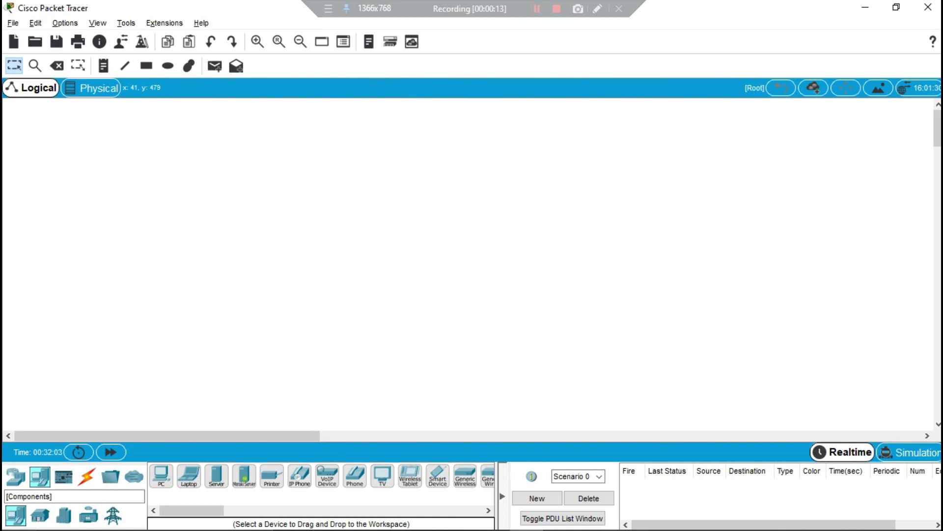
- Browse the device categories: routers, switches, hubs, wireless, security and WAN emulation devices
{"action": "left_click", "coordinate": [64, 477]}
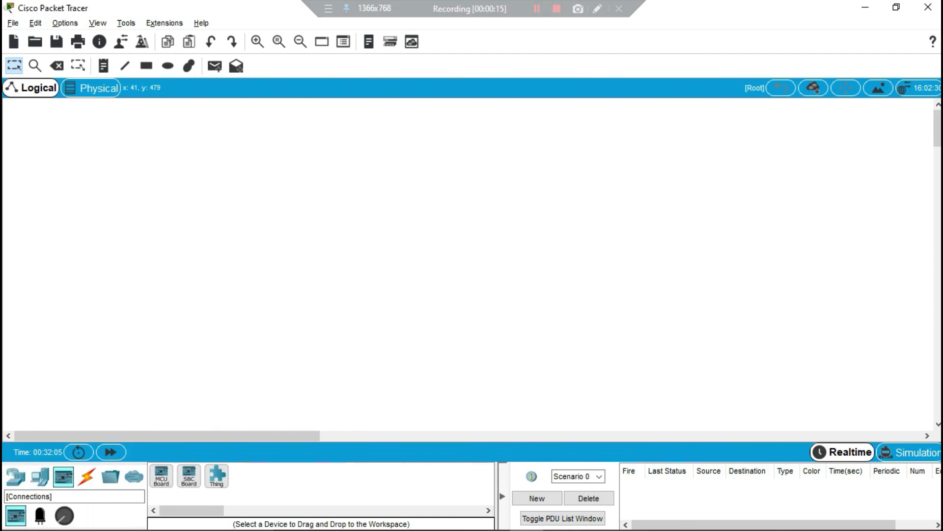
{"action": "left_click", "coordinate": [87, 476]}
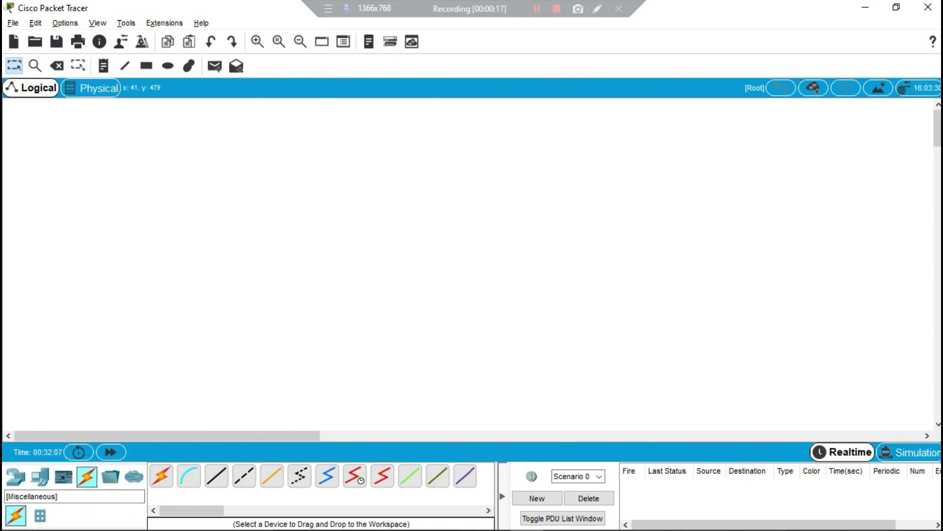
{"action": "left_click", "coordinate": [111, 452]}
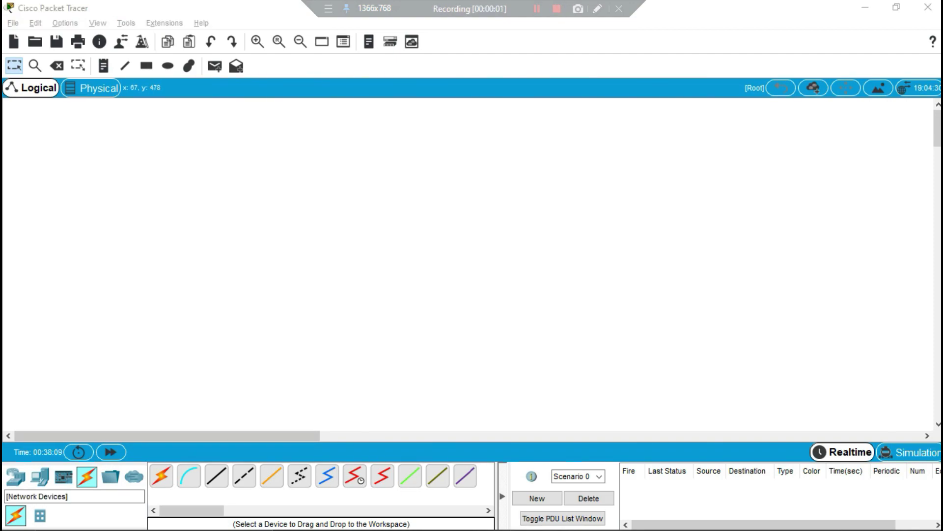
{"action": "left_click", "coordinate": [15, 476]}
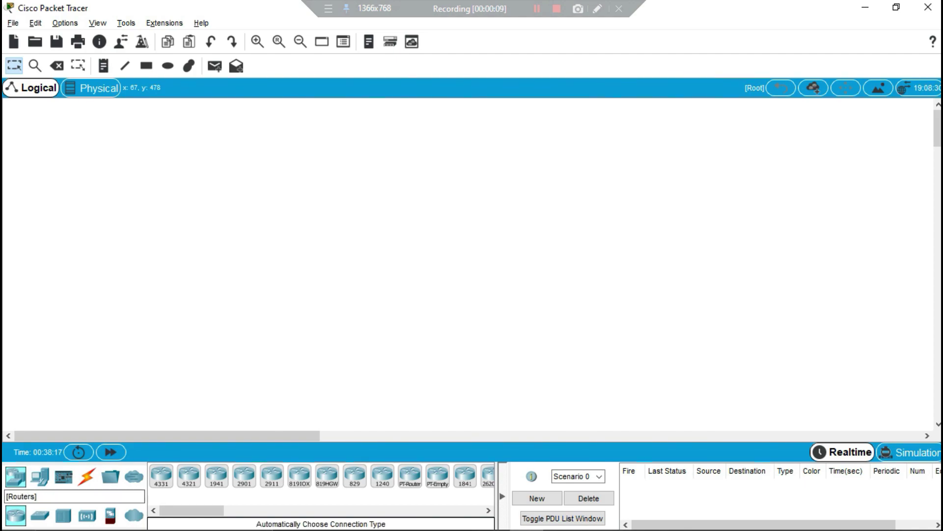
{"action": "left_click", "coordinate": [40, 515]}
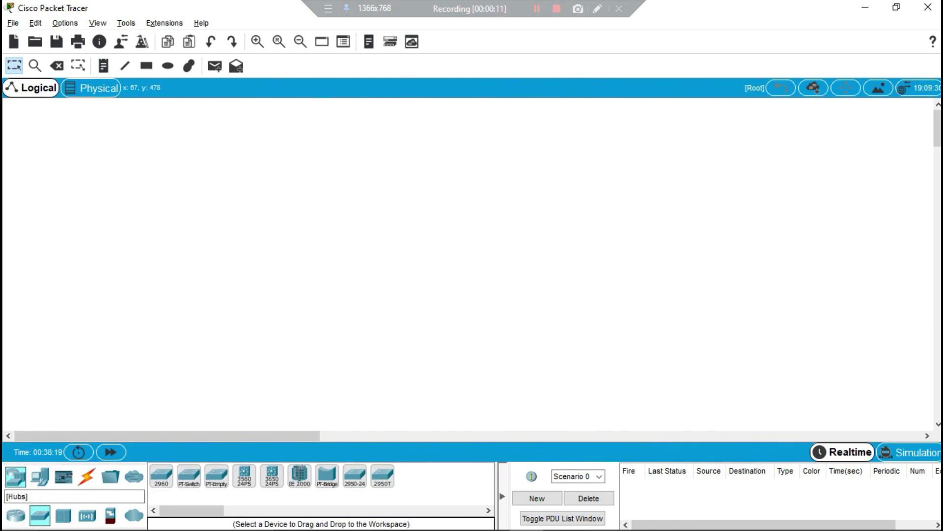
{"action": "left_click", "coordinate": [63, 515]}
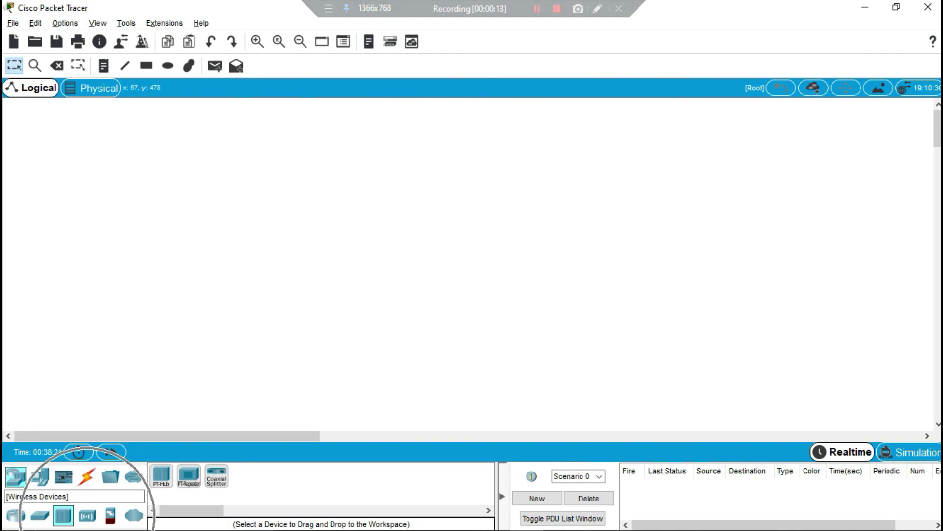
{"action": "left_click", "coordinate": [87, 515]}
{"action": "left_click", "coordinate": [110, 515]}
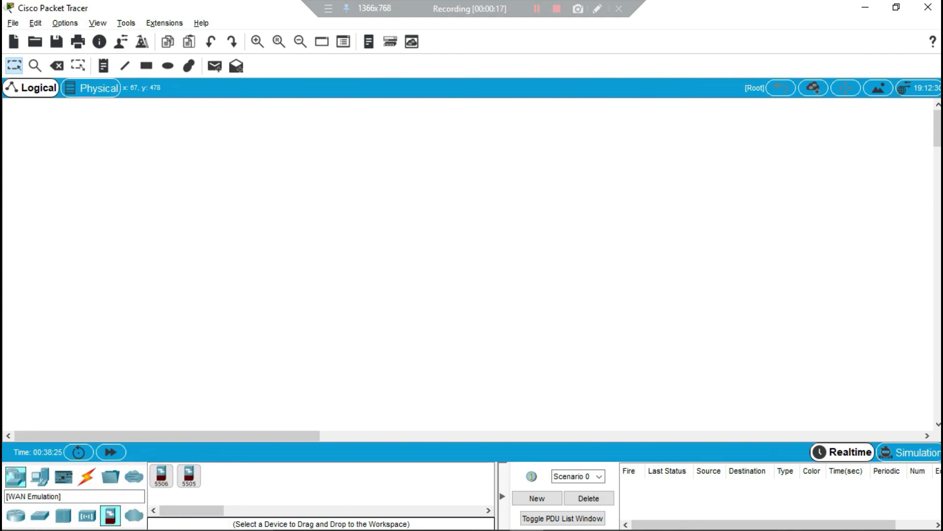
{"action": "left_click", "coordinate": [134, 515]}
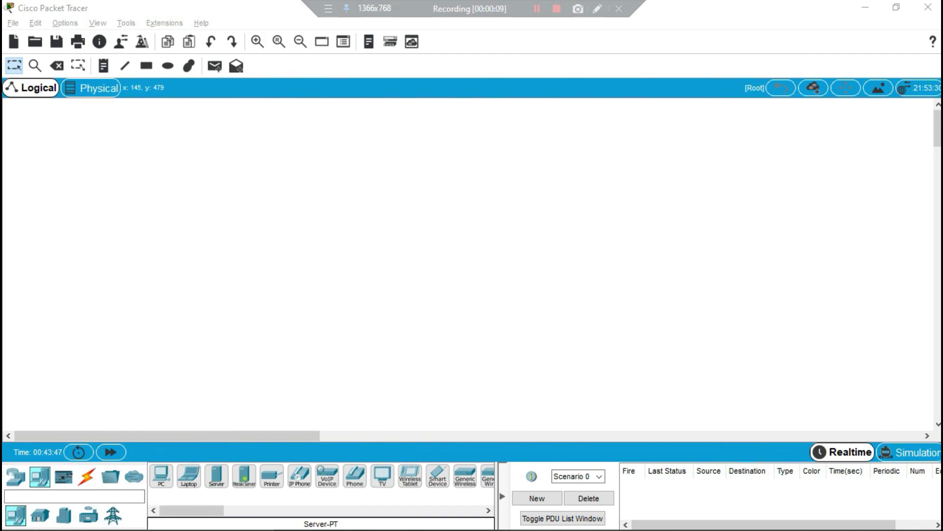
{"action": "left_click", "coordinate": [217, 474]}
{"action": "left_click", "coordinate": [271, 475]}
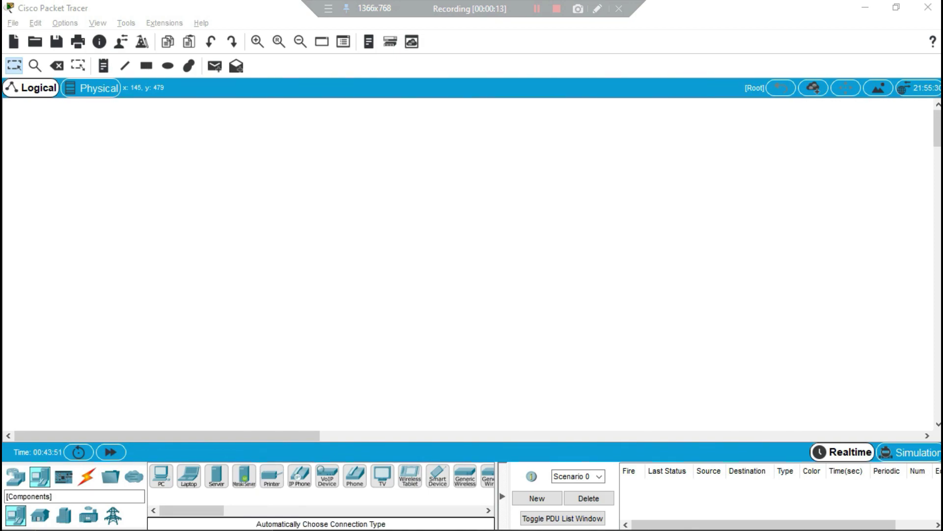
- Show the Connections list and cycle through Console, Straight-Through, Cross-Over, Fiber and Phone cables
{"action": "left_click", "coordinate": [64, 476]}
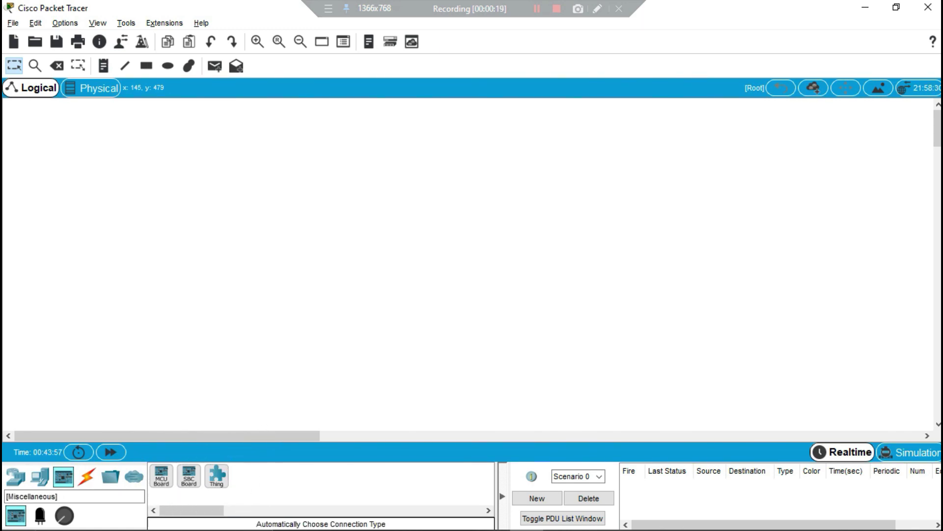
{"action": "left_click", "coordinate": [87, 477]}
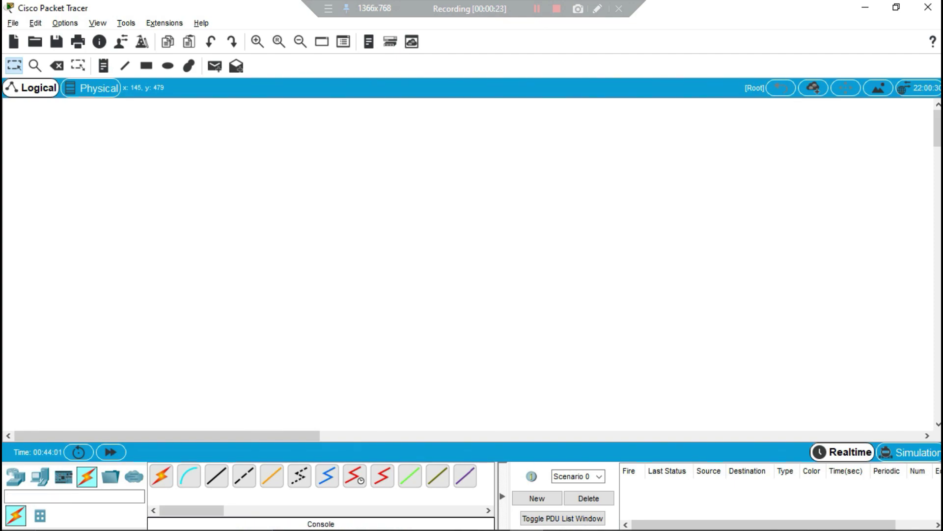
{"action": "left_click", "coordinate": [189, 476]}
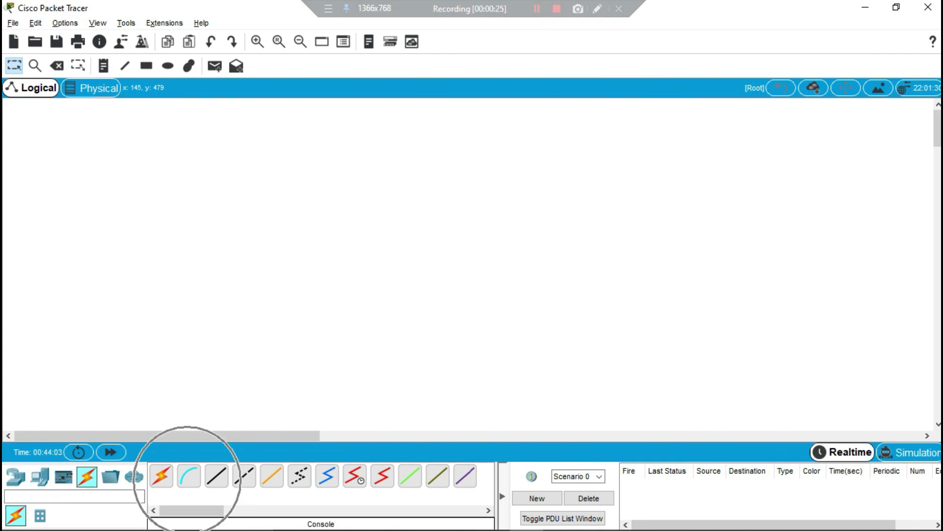
{"action": "left_click", "coordinate": [216, 475]}
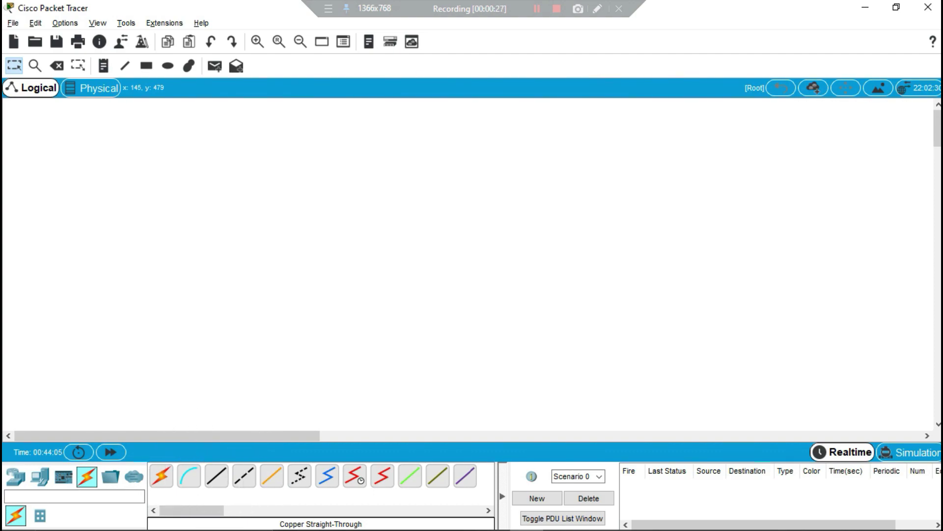
{"action": "left_click", "coordinate": [243, 477]}
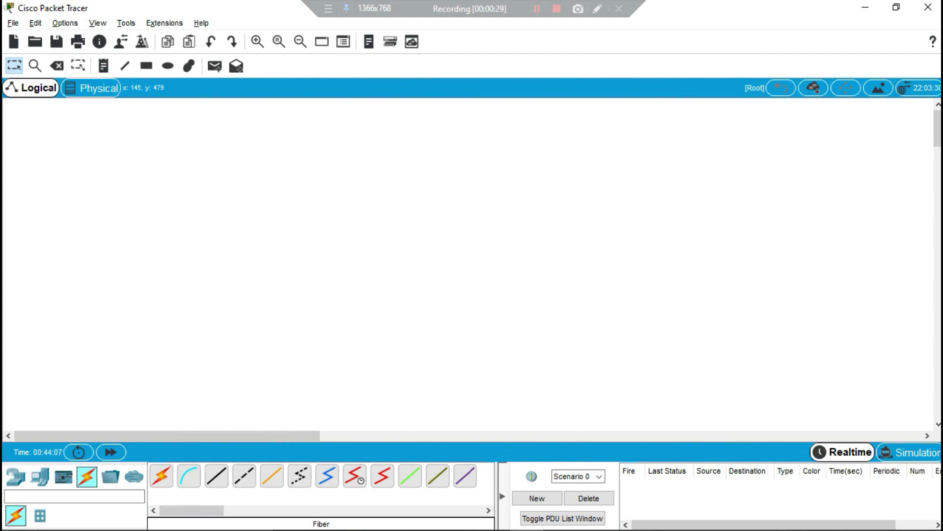
{"action": "left_click", "coordinate": [270, 476]}
{"action": "left_click", "coordinate": [299, 475]}
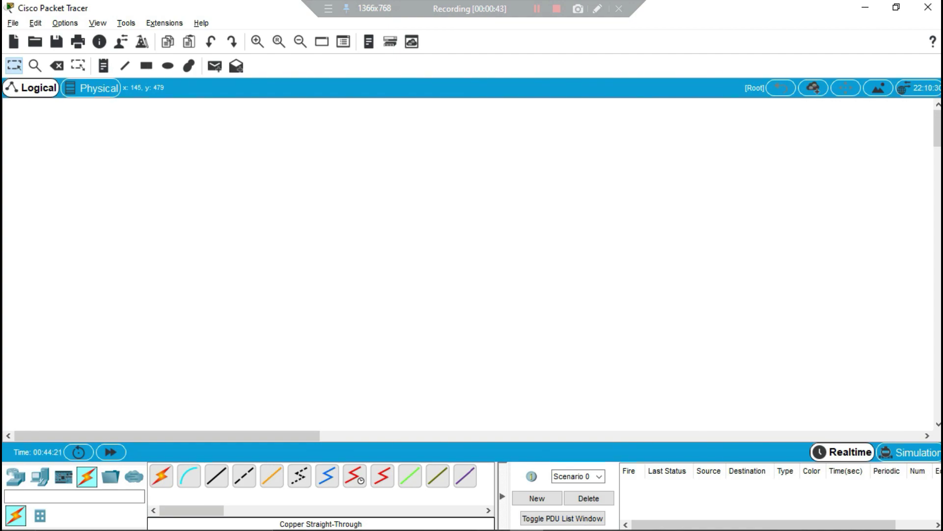
{"action": "key", "text": "ctrl"}
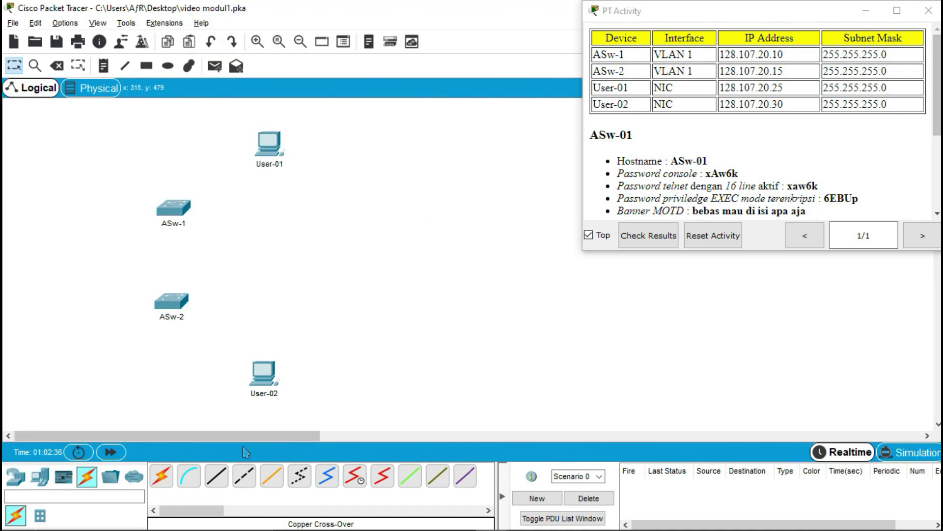
- Cable User-01 FastEthernet0 to ASw-1 FastEthernet0/1 with a straight-through copper cable
{"action": "left_click", "coordinate": [217, 476]}
{"action": "left_click", "coordinate": [272, 147]}
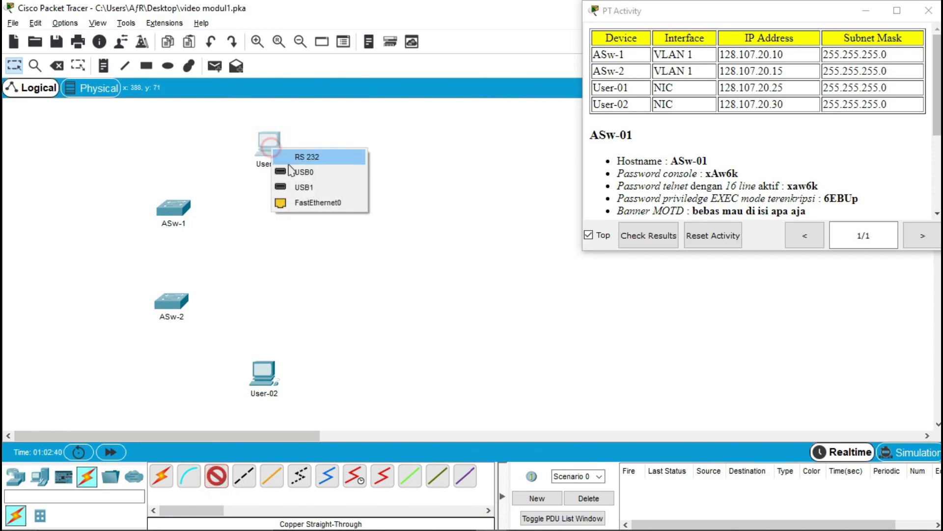
{"action": "left_click", "coordinate": [315, 203]}
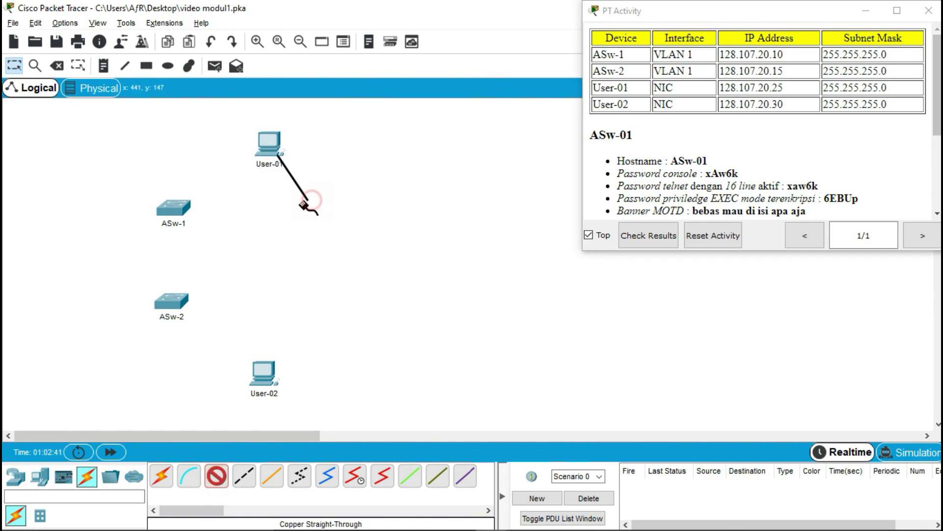
{"action": "left_click", "coordinate": [181, 210]}
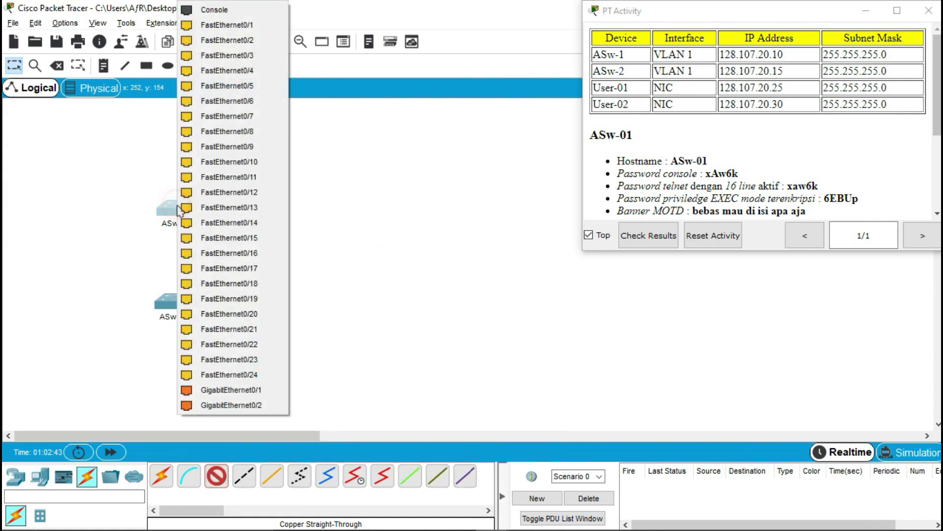
{"action": "left_click", "coordinate": [252, 26]}
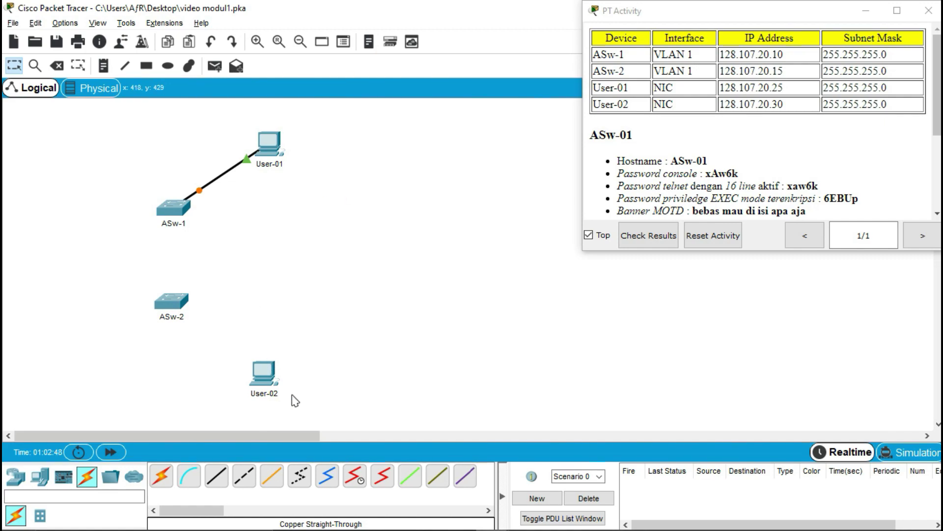
- Cable User-02 FastEthernet0 to ASw-2 FastEthernet0/1 with a straight-through copper cable
{"action": "left_click", "coordinate": [215, 484]}
{"action": "left_click", "coordinate": [265, 381]}
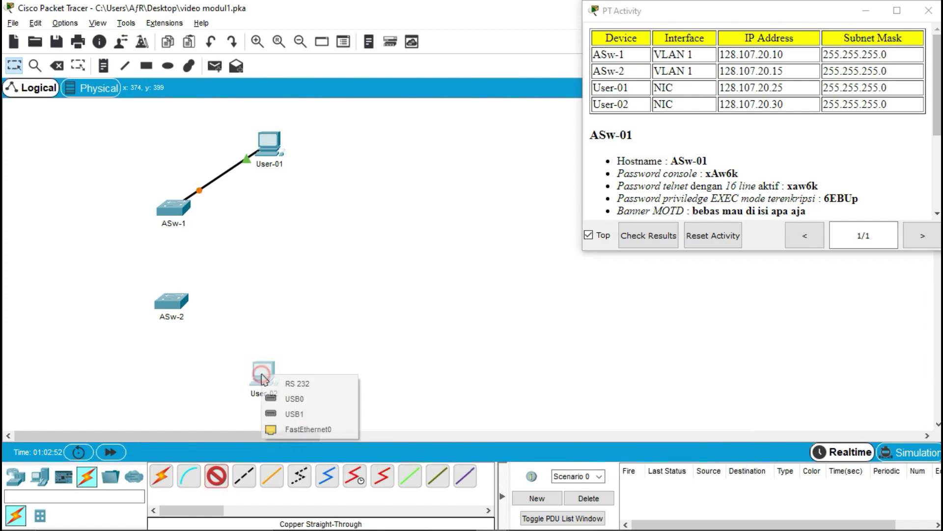
{"action": "left_click", "coordinate": [310, 430]}
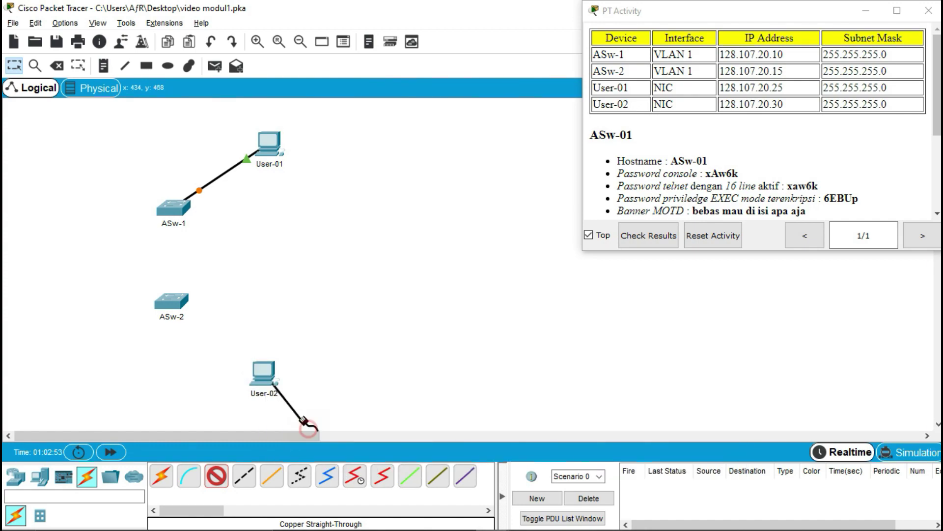
{"action": "left_click", "coordinate": [174, 302]}
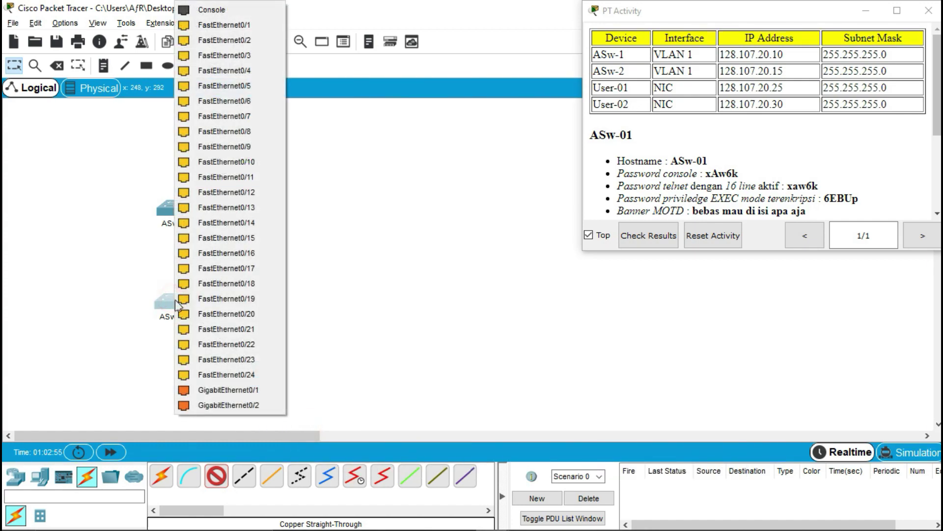
{"action": "left_click", "coordinate": [249, 27]}
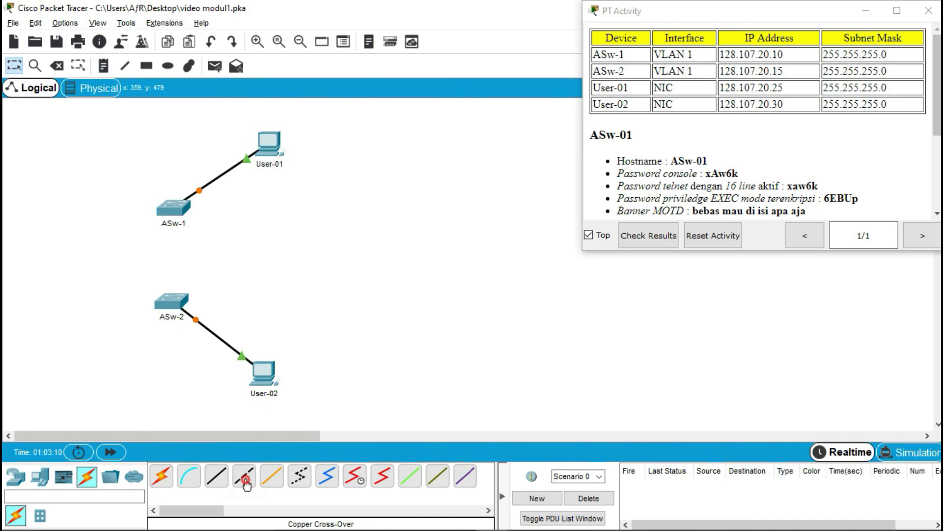
- Join ASw-1 and ASw-2 on their FastEthernet0/2 ports with a copper cross-over cable
{"action": "left_click", "coordinate": [247, 484]}
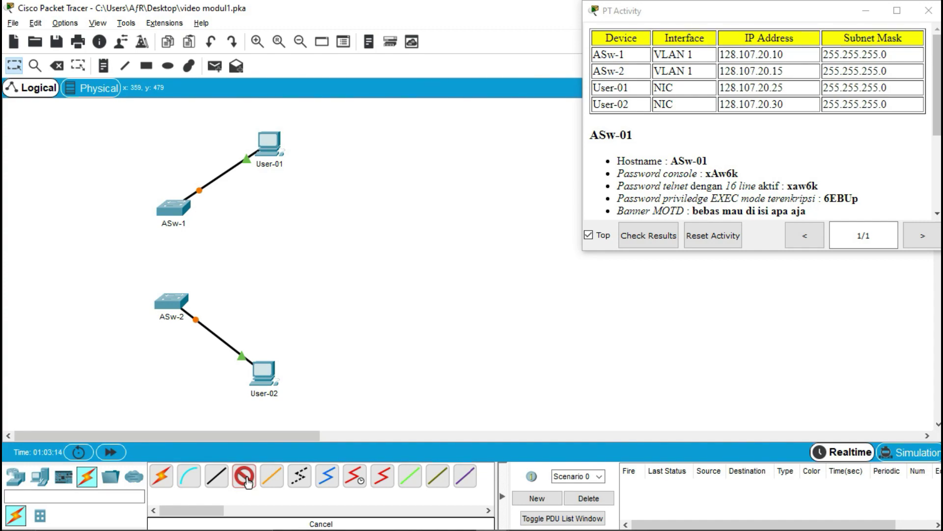
{"action": "left_click", "coordinate": [174, 211]}
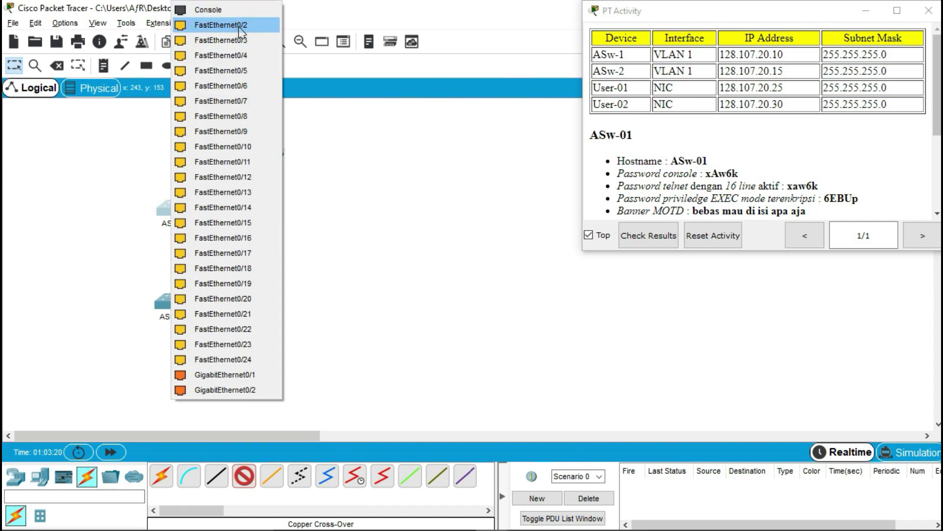
{"action": "left_click", "coordinate": [239, 27]}
{"action": "left_click", "coordinate": [168, 300]}
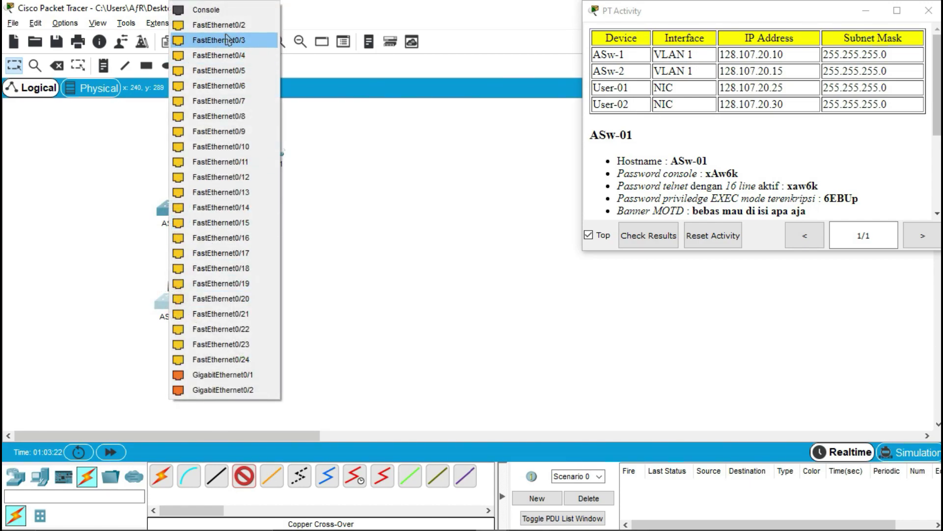
{"action": "left_click", "coordinate": [228, 28]}
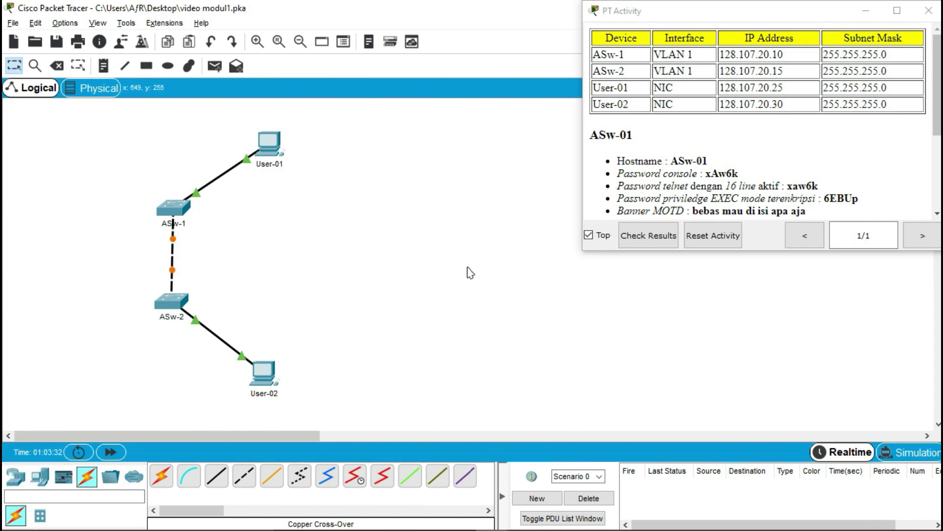
{"action": "left_click", "coordinate": [621, 12]}
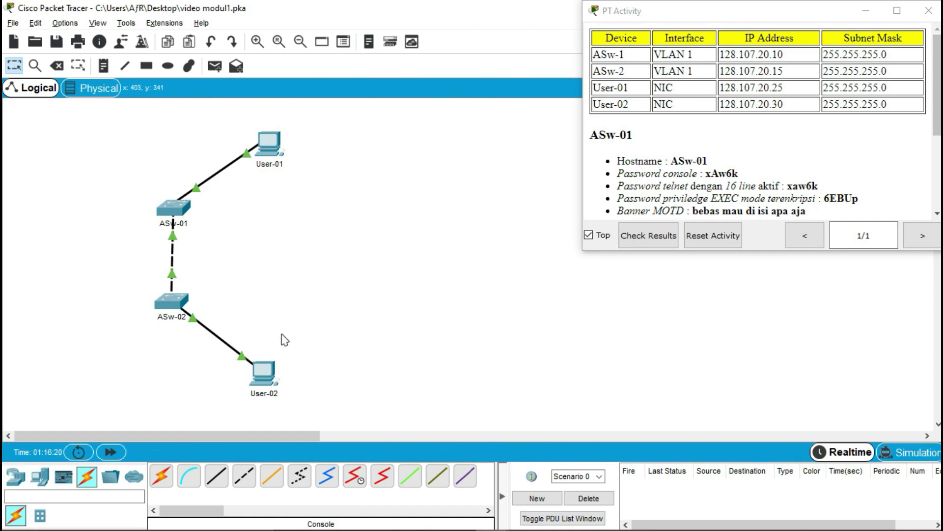
- Select the Console cable to connect User-01 to the switch
{"action": "left_click", "coordinate": [200, 478]}
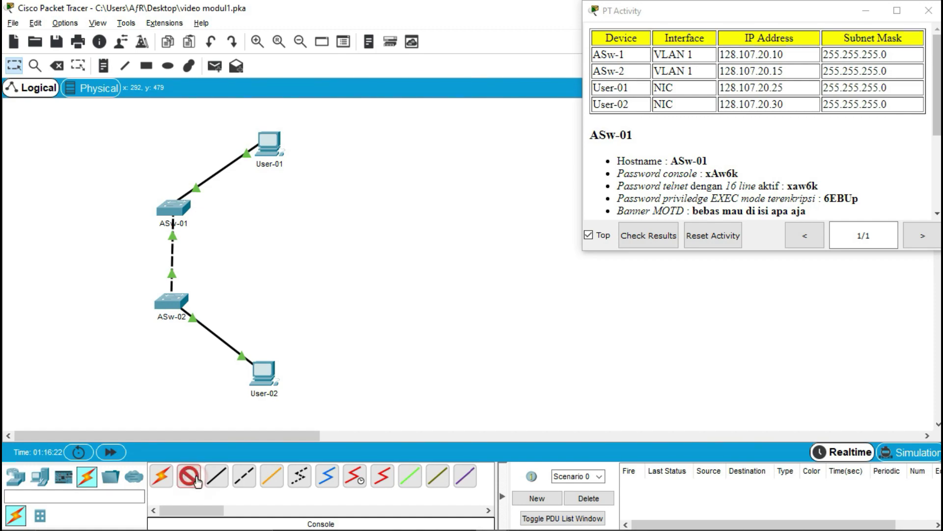
- Connect User-01's RS 232 port to ASw-01's Console port, then open User-01's window
{"action": "left_click", "coordinate": [270, 133]}
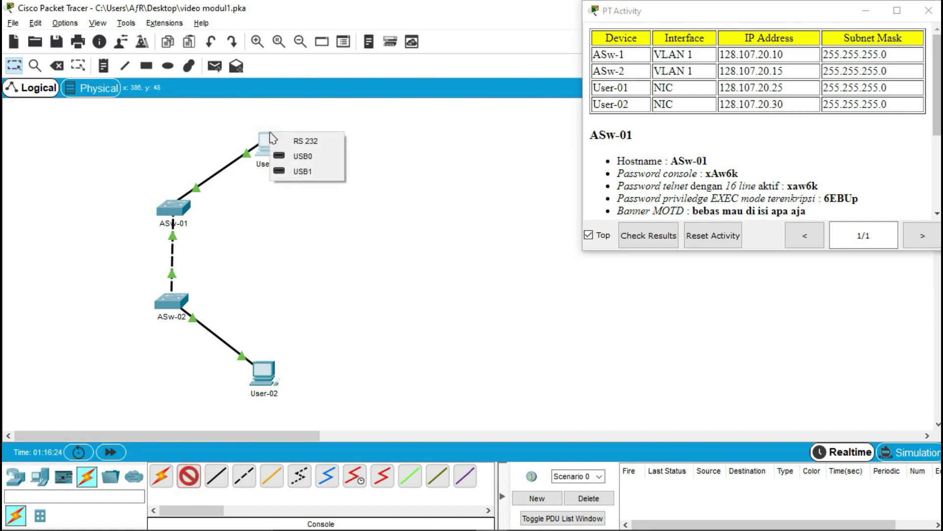
{"action": "left_click", "coordinate": [306, 141]}
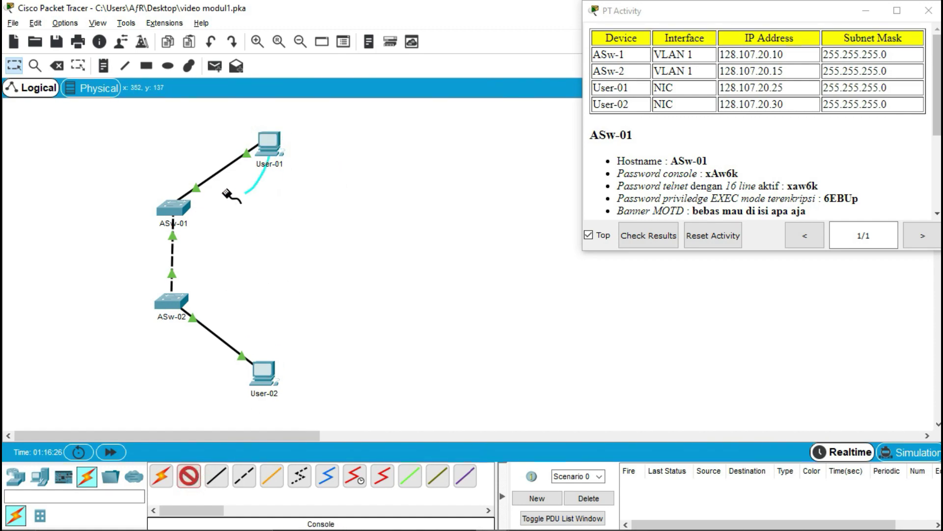
{"action": "left_click", "coordinate": [181, 212]}
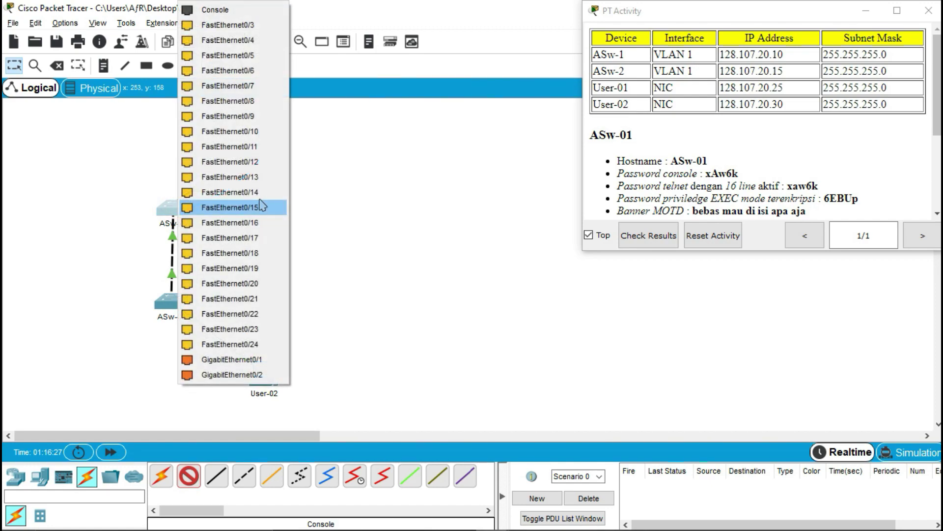
{"action": "left_click", "coordinate": [249, 14]}
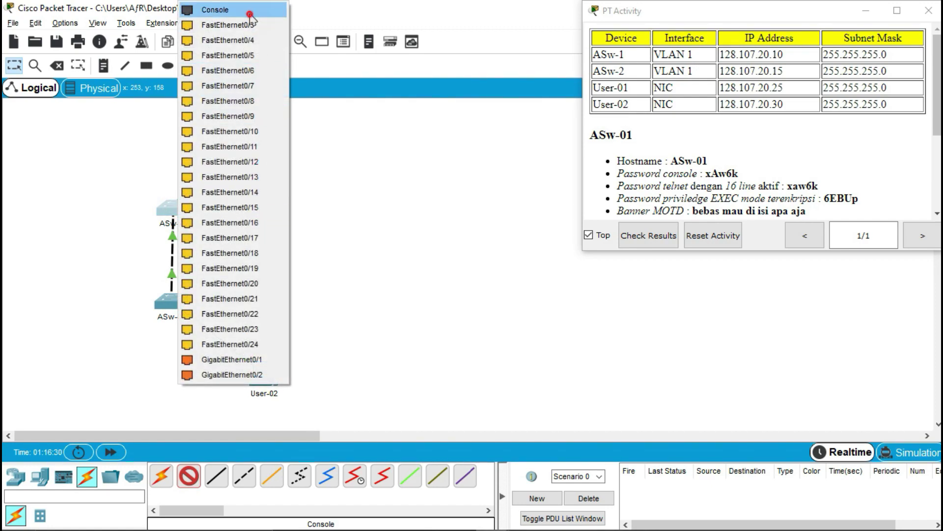
{"action": "left_click", "coordinate": [355, 158]}
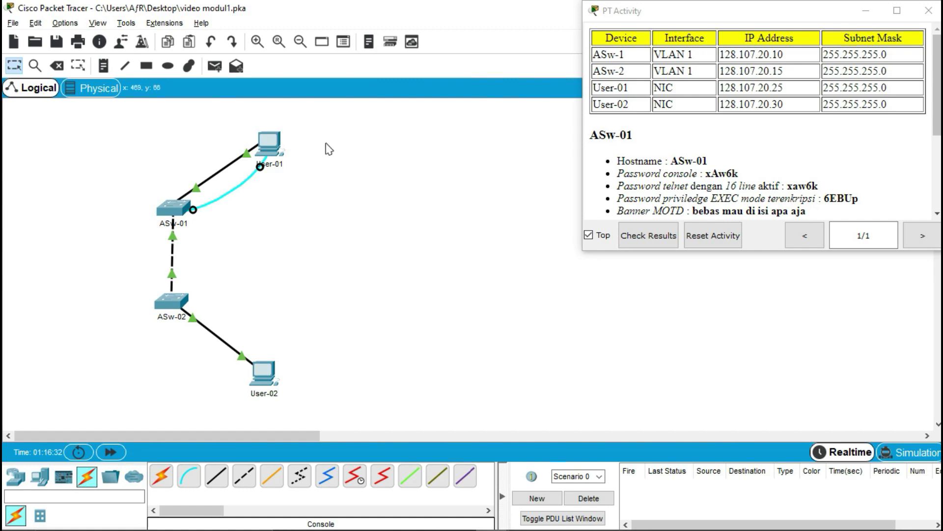
{"action": "left_click", "coordinate": [278, 148]}
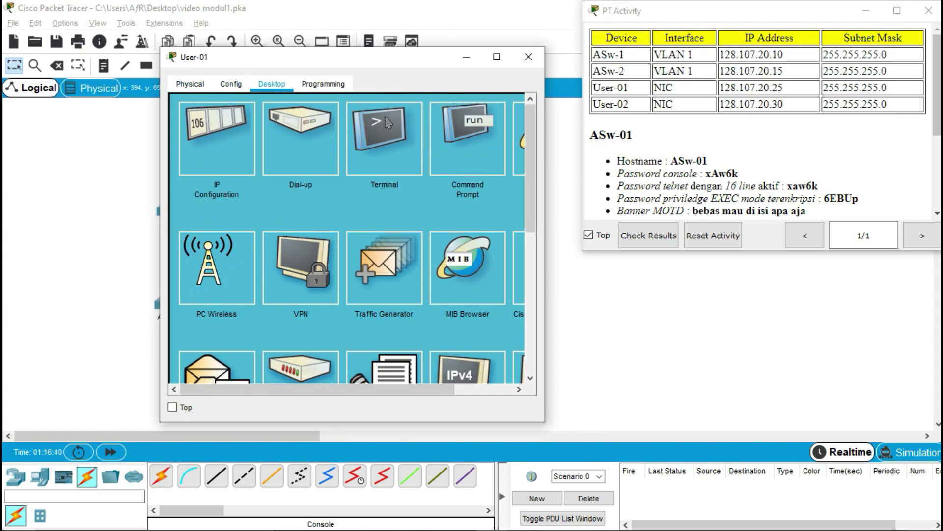
- Start User-01's Terminal with default 9600/8/None/1/None settings and reach the Switch> prompt
{"action": "left_click", "coordinate": [395, 139]}
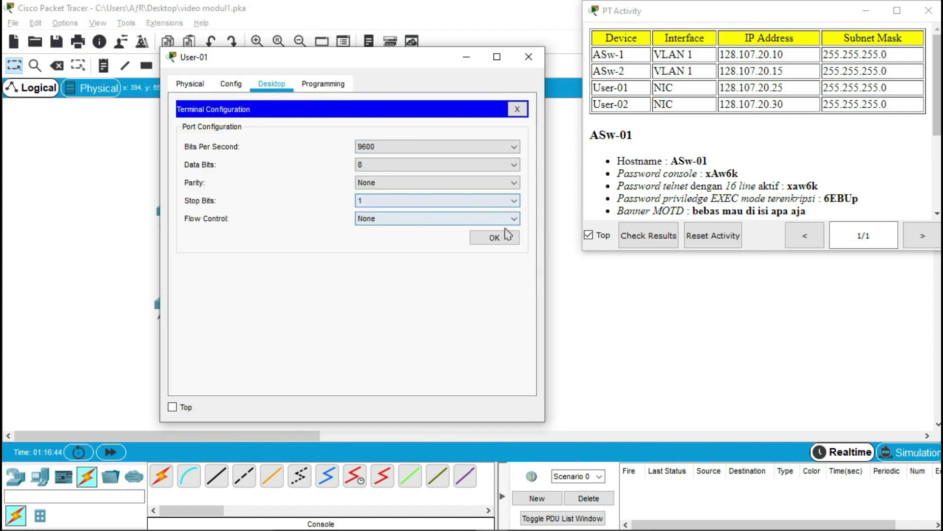
{"action": "left_click", "coordinate": [502, 237]}
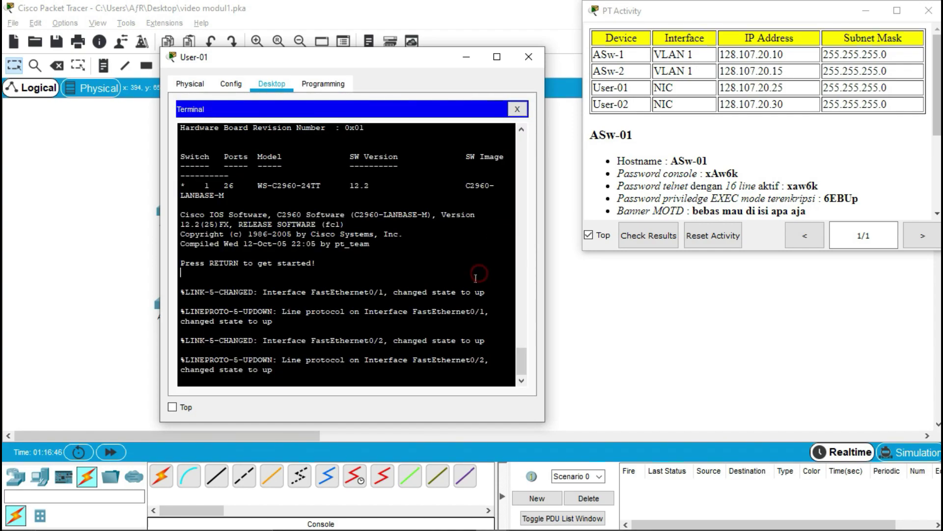
{"action": "key", "text": "Return"}
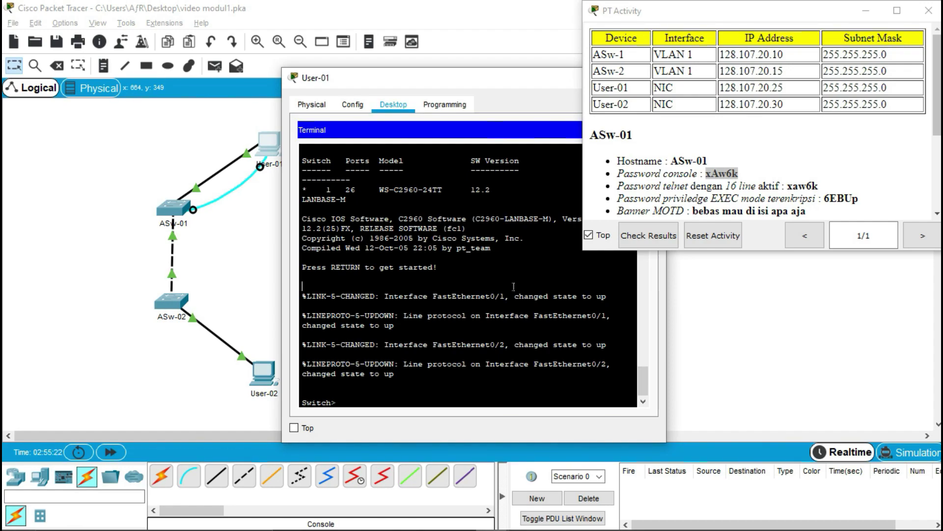
- Enter enable and configure terminal, then set the switch hostname to ASw-01
{"action": "type", "text": "enable"}
{"action": "key", "text": "Return"}
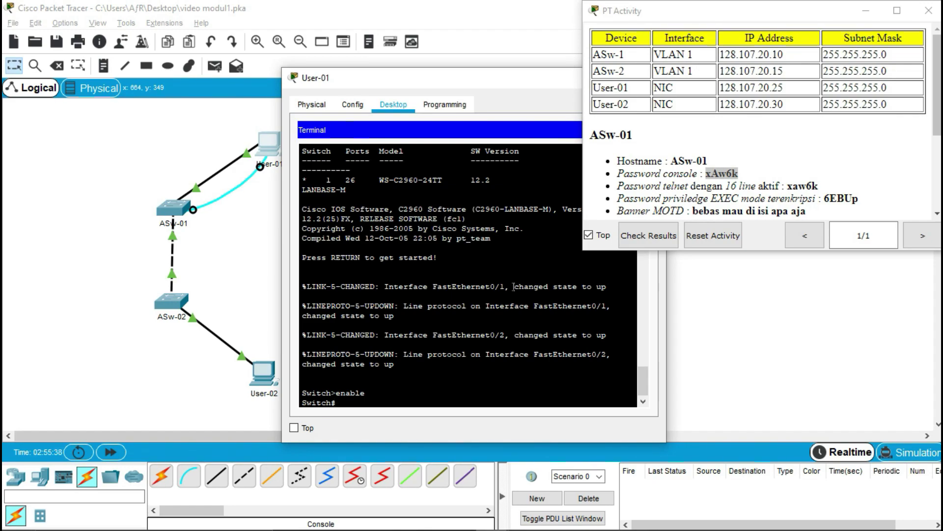
{"action": "type", "text": "configure terminal"}
{"action": "key", "text": "Return"}
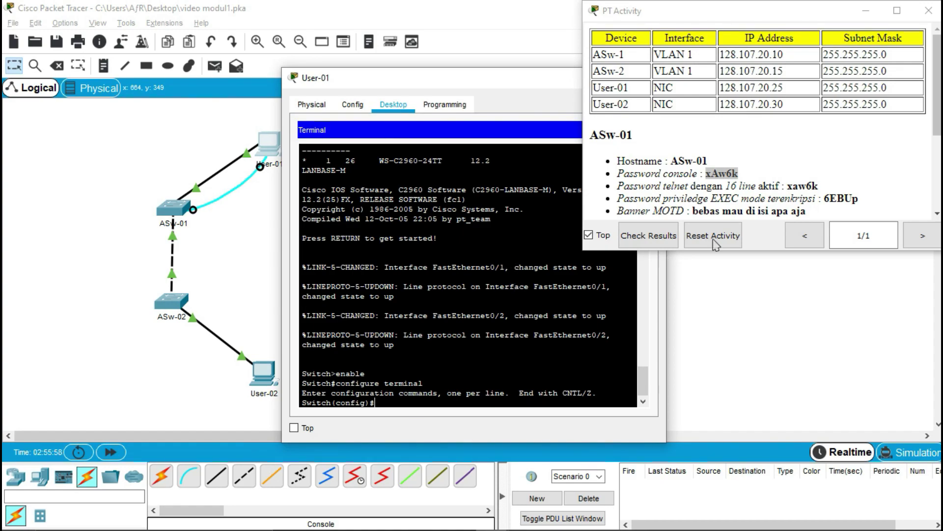
{"action": "left_click_drag", "start_coordinate": [618, 161], "coordinate": [718, 167]}
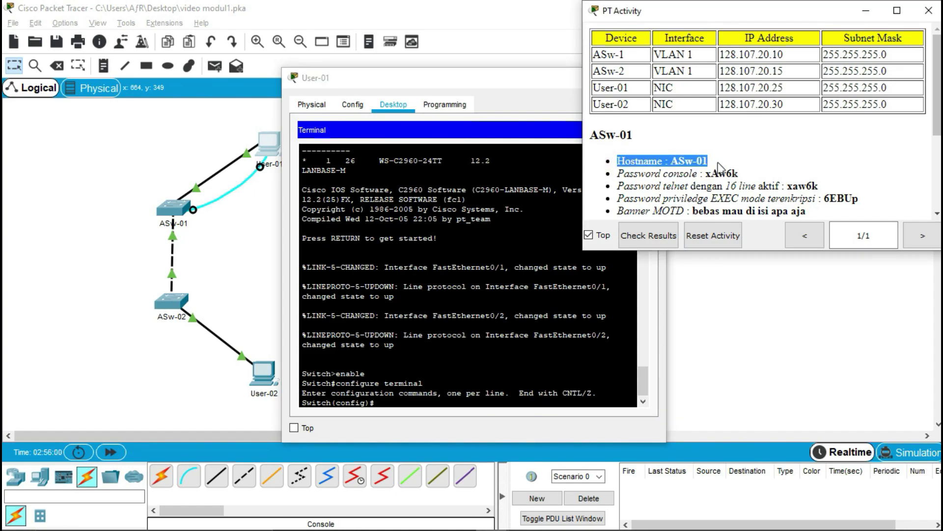
{"action": "left_click", "coordinate": [533, 350]}
{"action": "type", "text": "host"}
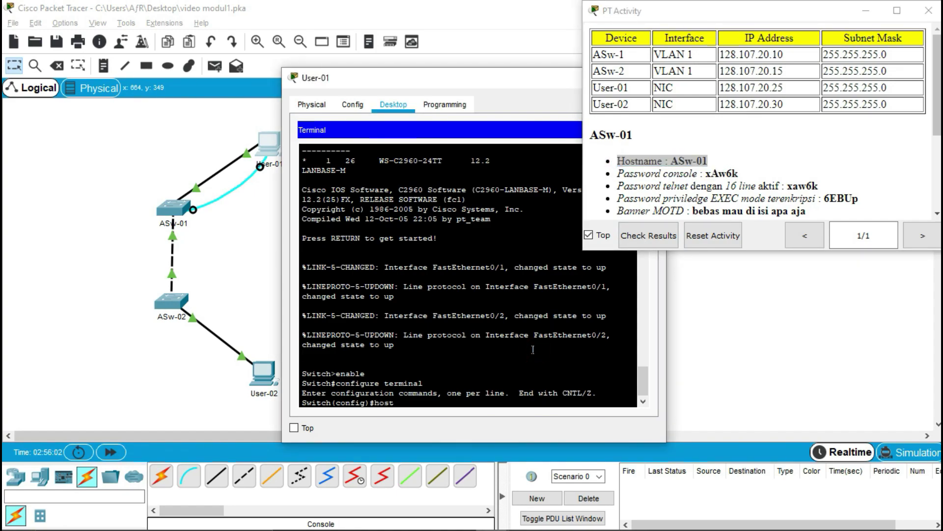
{"action": "type", "text": "name ASw-01"}
{"action": "key", "text": "Return"}
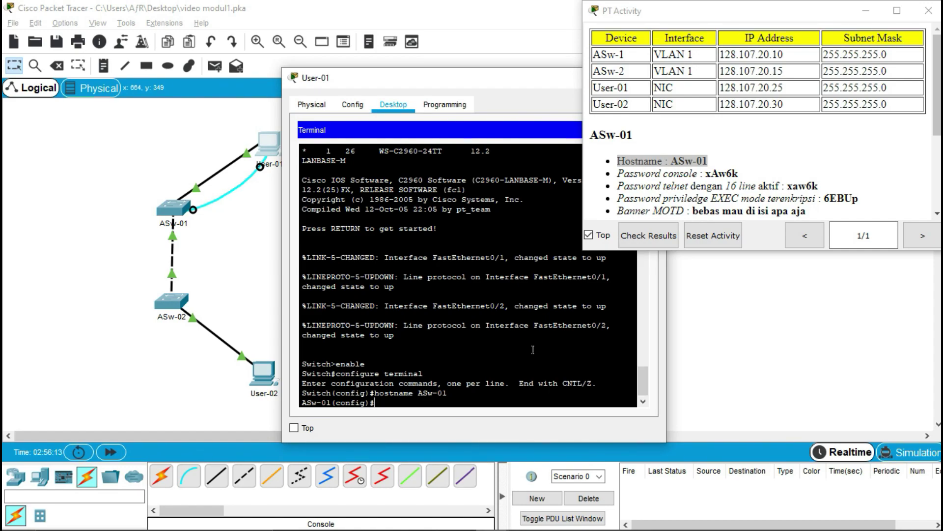
- Set the console password on line console 0 with login enabled, then exit
{"action": "left_click_drag", "start_coordinate": [617, 173], "coordinate": [744, 177]}
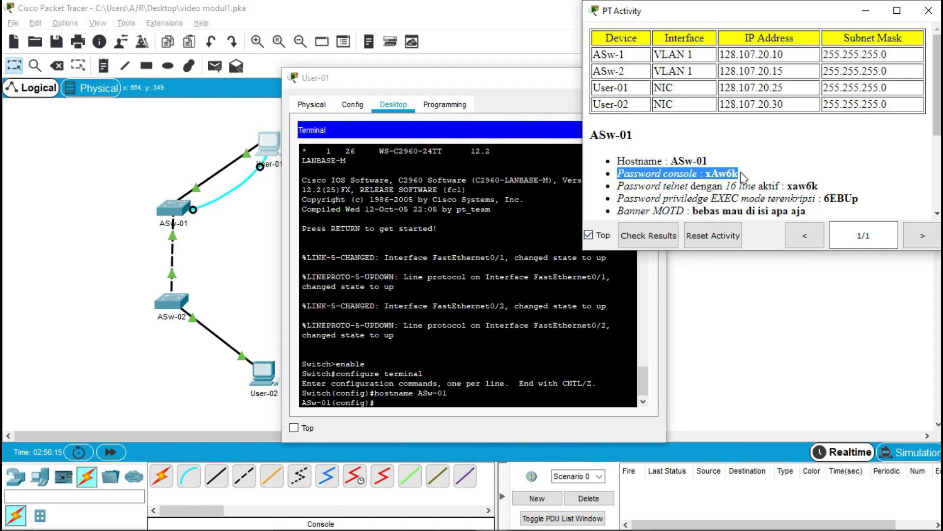
{"action": "left_click", "coordinate": [549, 326]}
{"action": "type", "text": "l"}
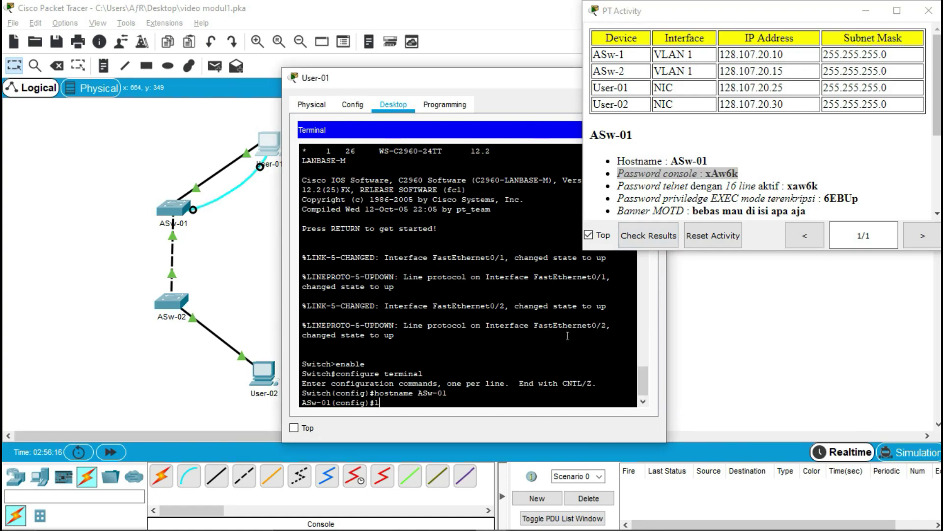
{"action": "type", "text": "ine console 0"}
{"action": "key", "text": "Return"}
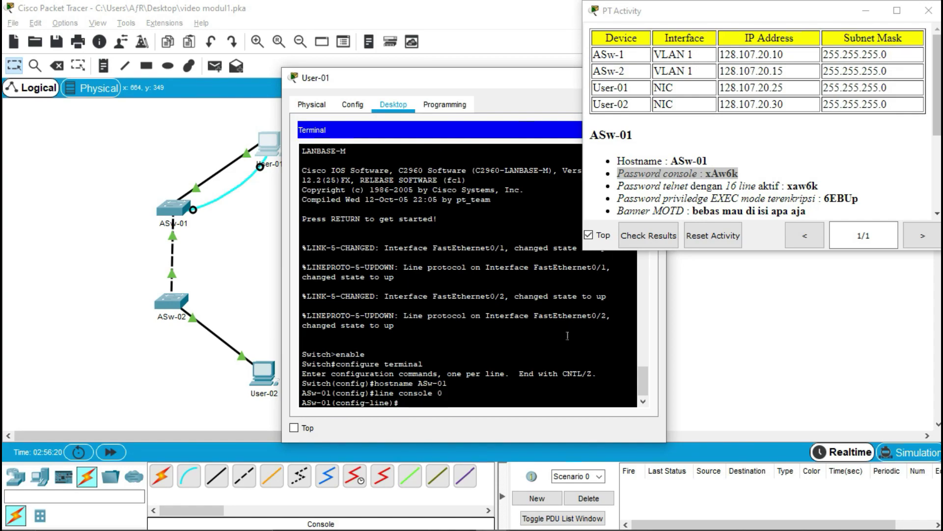
{"action": "type", "text": "password xAw6k"}
{"action": "key", "text": "Return"}
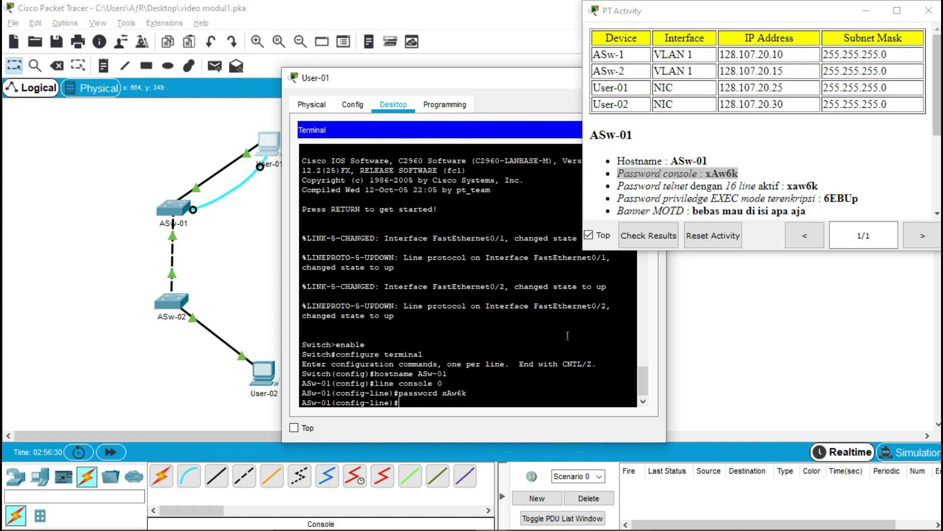
{"action": "type", "text": "login"}
{"action": "key", "text": "Return"}
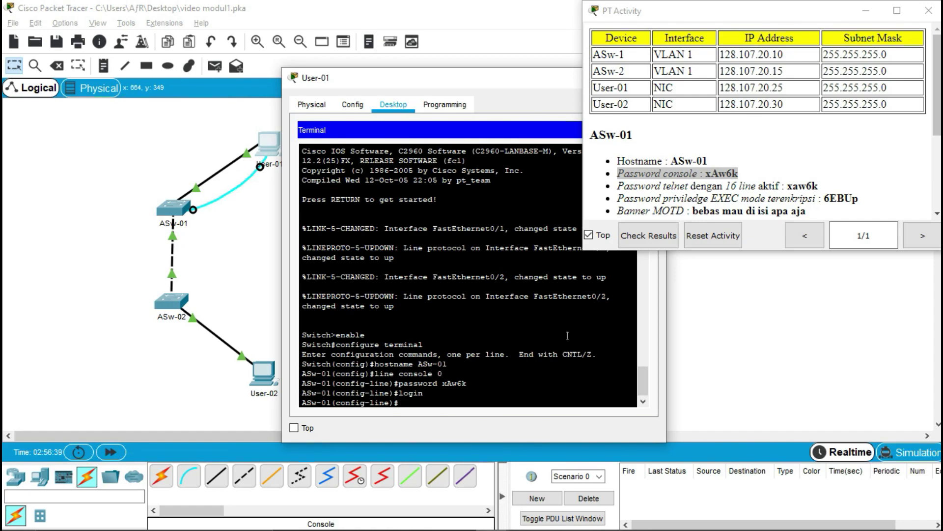
{"action": "type", "text": "exit"}
{"action": "key", "text": "Return"}
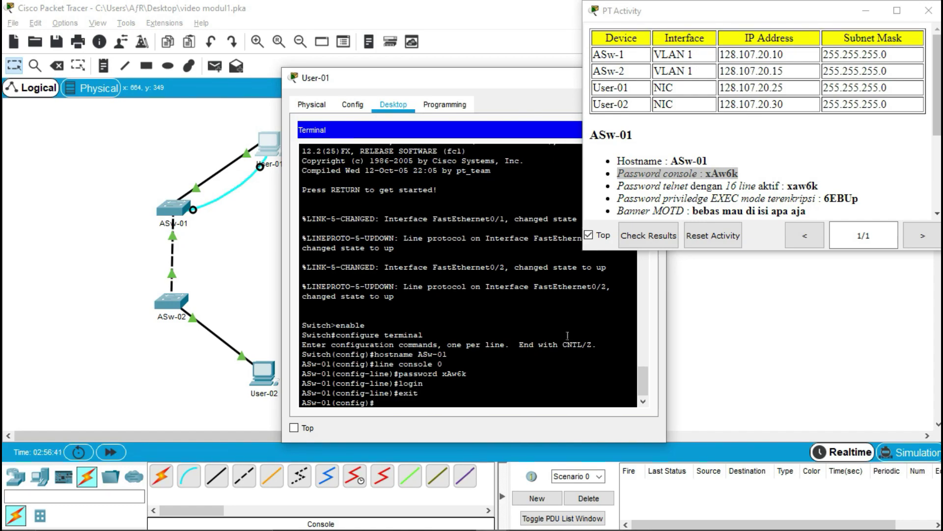
{"action": "left_click_drag", "start_coordinate": [618, 186], "coordinate": [792, 186]}
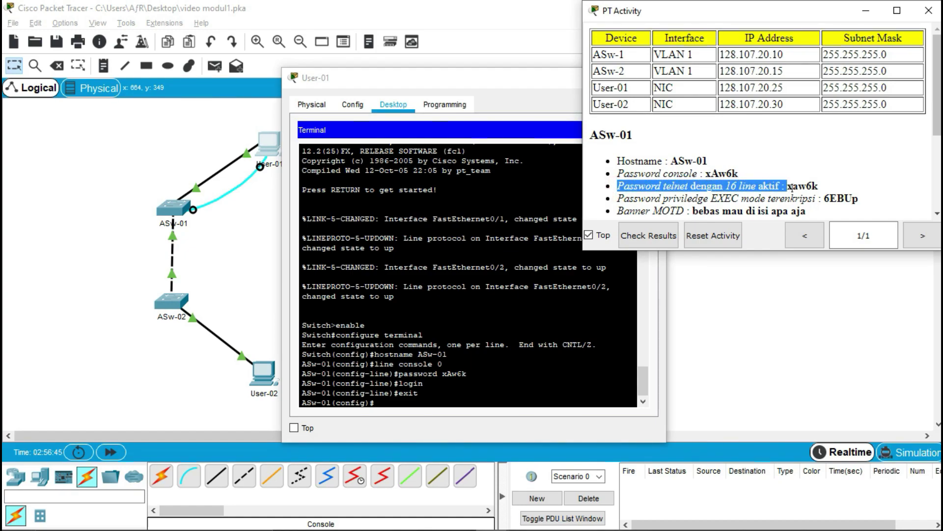
- Set the telnet password with login on line vty 0 15, then exit
{"action": "left_click", "coordinate": [495, 392]}
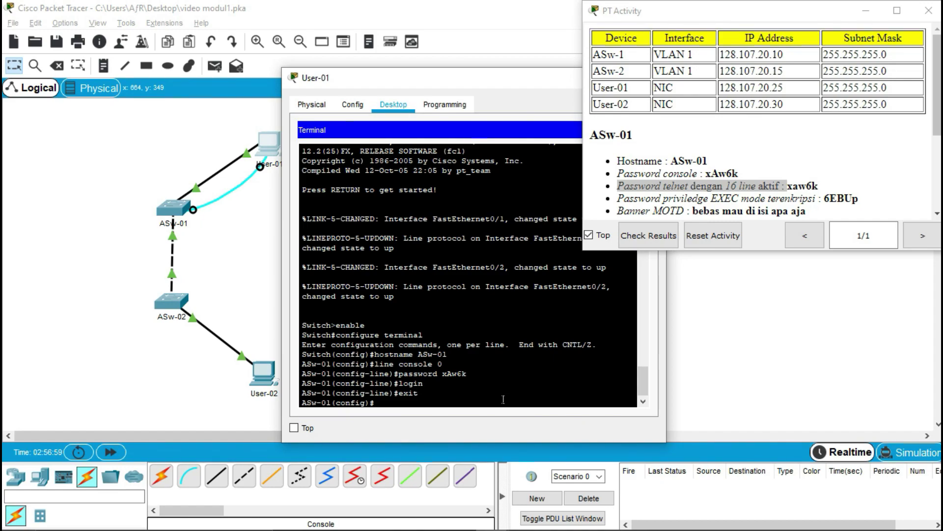
{"action": "type", "text": "line vty 0 15"}
{"action": "key", "text": "Return"}
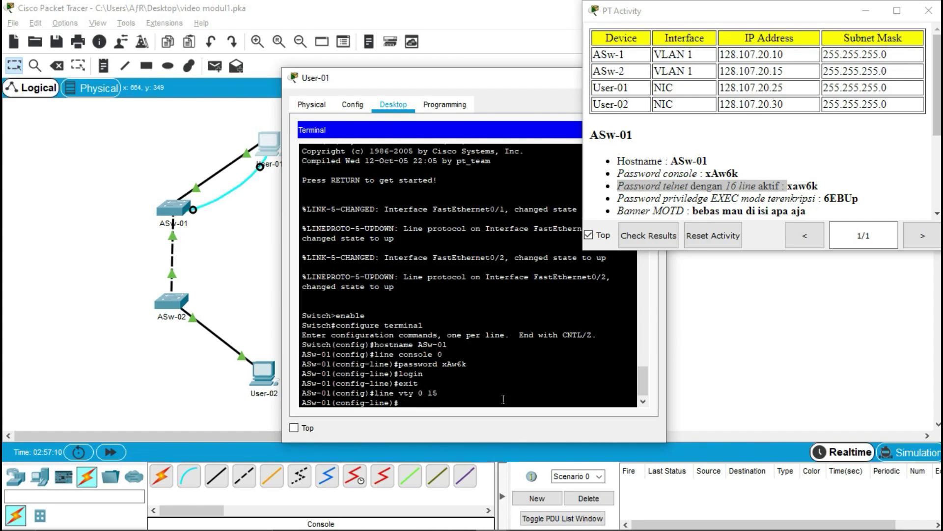
{"action": "type", "text": "password xaw6k"}
{"action": "key", "text": "Return"}
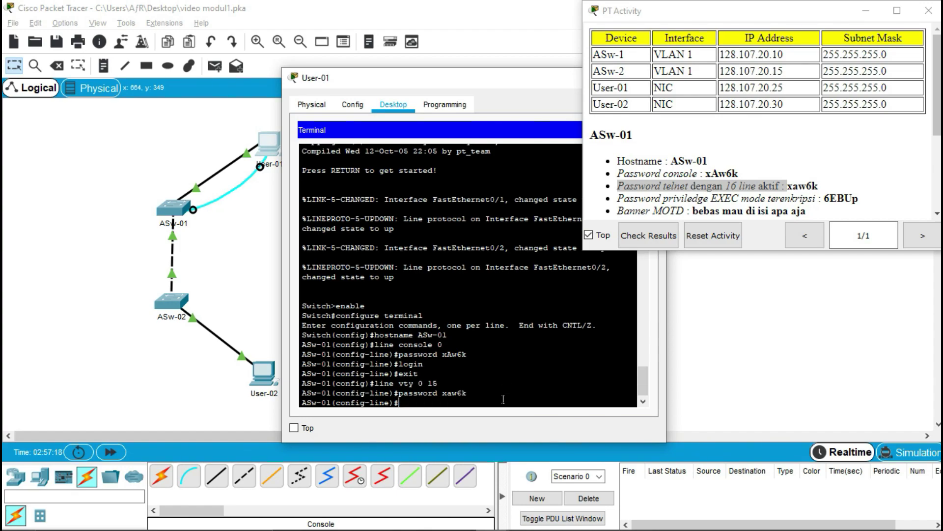
{"action": "type", "text": "login"}
{"action": "key", "text": "Return"}
{"action": "type", "text": "e"}
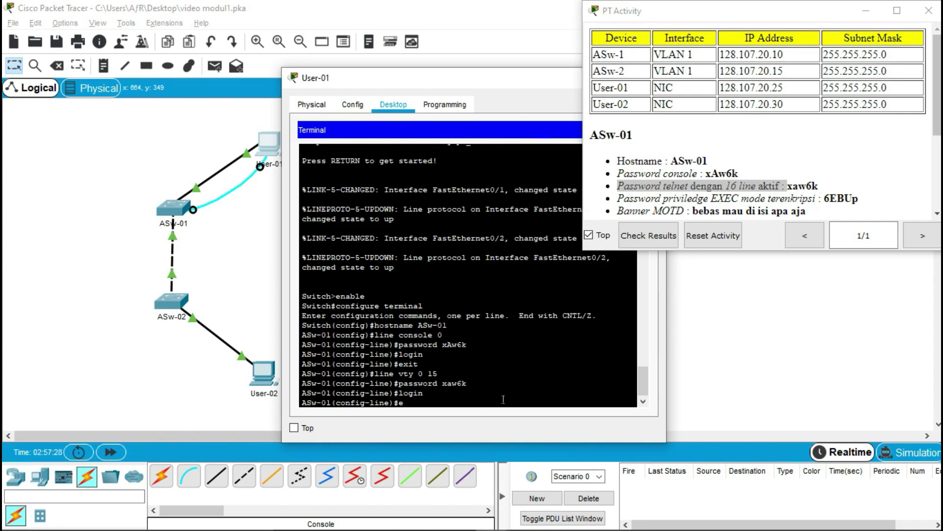
{"action": "type", "text": "xit"}
{"action": "key", "text": "Return"}
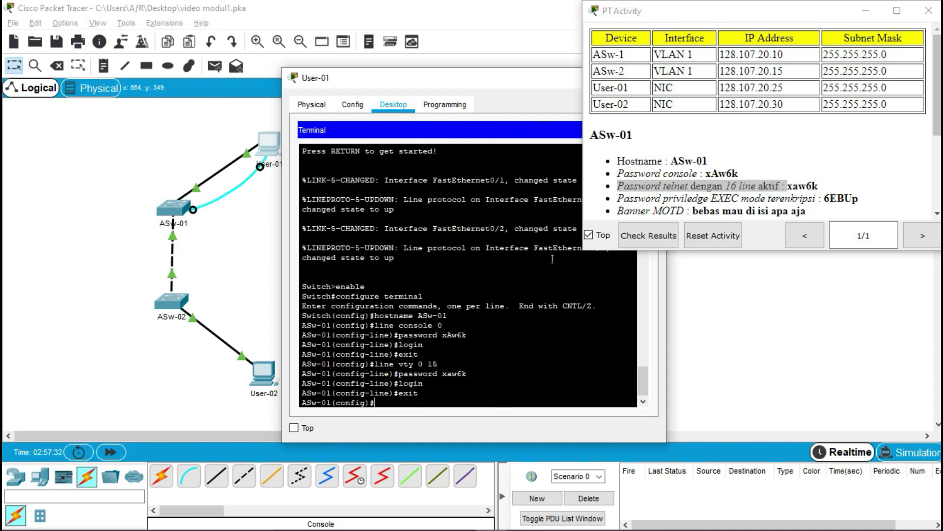
- Set ASw-01's enable secret to the required privileged EXEC password
{"action": "left_click_drag", "start_coordinate": [618, 198], "coordinate": [822, 198]}
{"action": "left_click", "coordinate": [486, 384]}
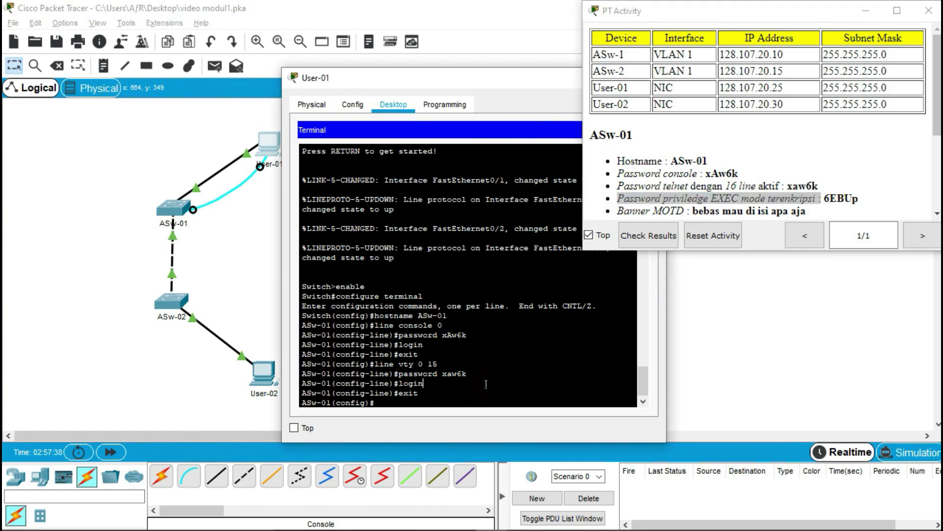
{"action": "type", "text": "line"}
{"action": "key", "text": "BackSpace"}
{"action": "key", "text": "BackSpace"}
{"action": "key", "text": "BackSpace"}
{"action": "key", "text": "BackSpace"}
{"action": "key", "text": "BackSpace"}
{"action": "type", "text": "enable secret"}
{"action": "left_click", "coordinate": [724, 211]}
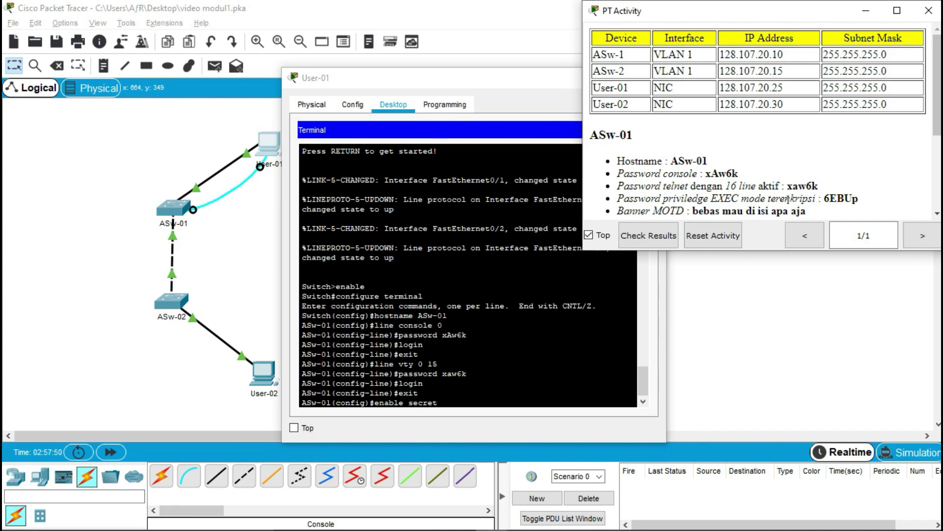
{"action": "left_click", "coordinate": [404, 424]}
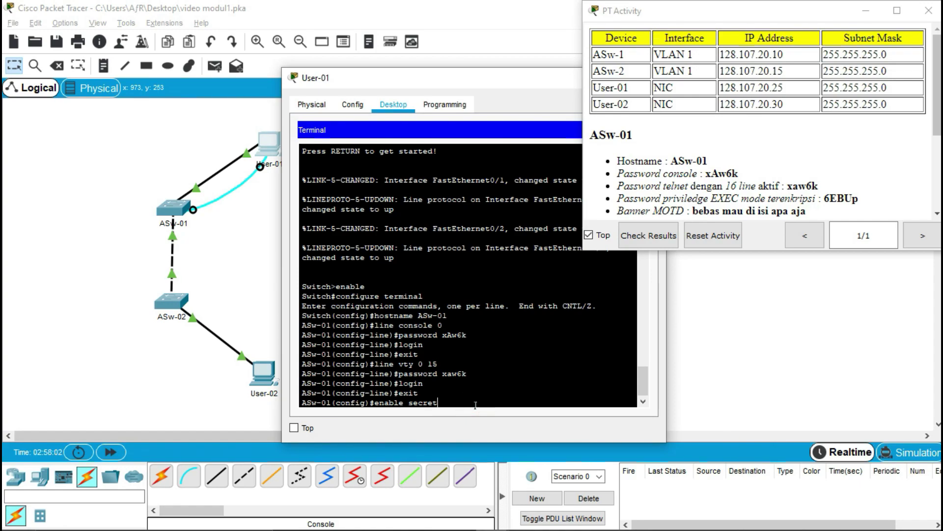
{"action": "type", "text": "6EBUp"}
{"action": "key", "text": "Return"}
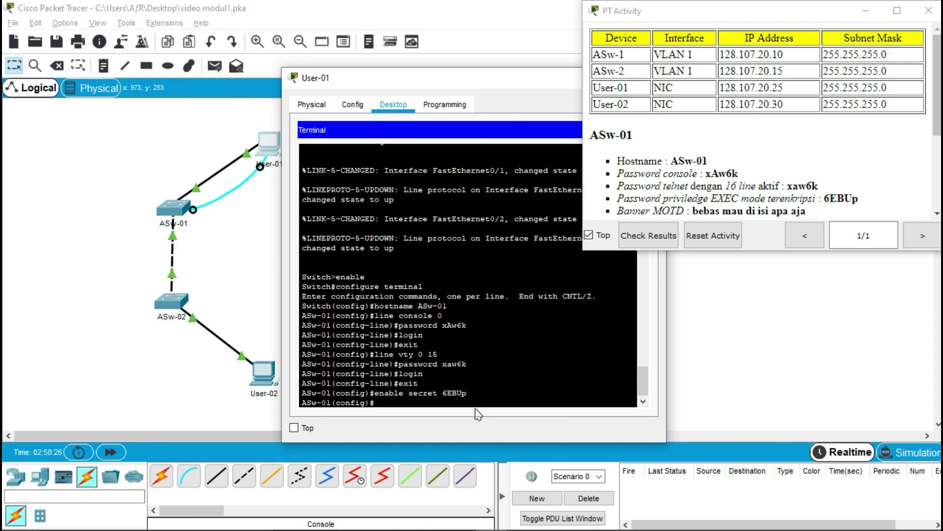
- Enable service password-encryption and begin the MOTD banner text 'bebas mau di isi apa aja'
{"action": "type", "text": "service password-encryption"}
{"action": "key", "text": "Return"}
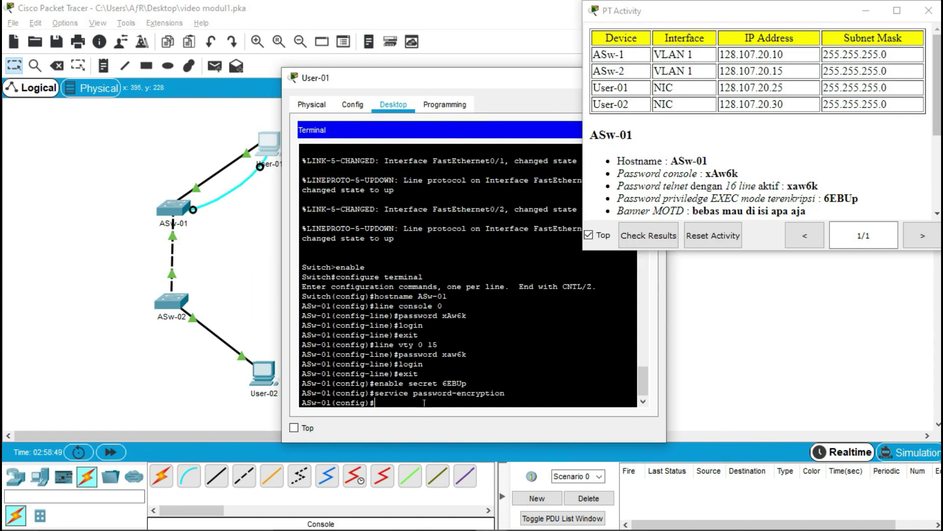
{"action": "type", "text": "banner motd #bebas mau di isi"}
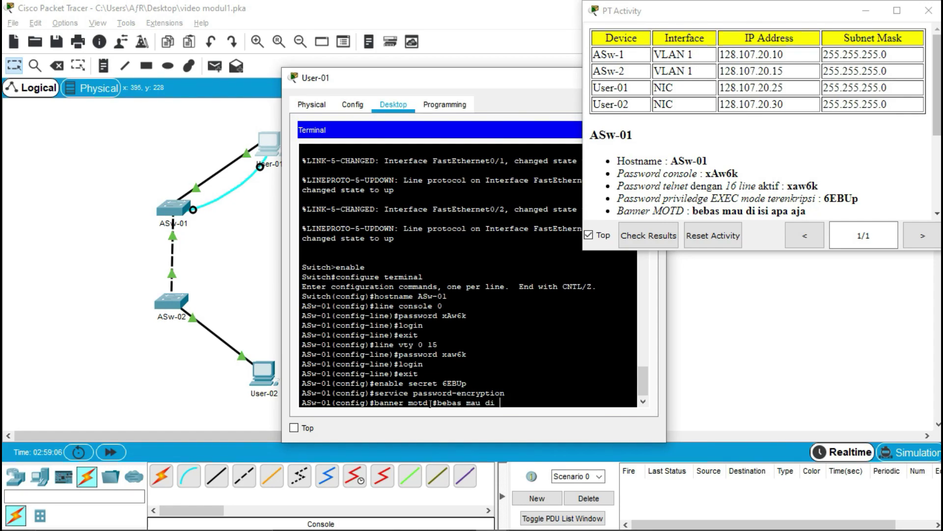
{"action": "type", "text": " apa aja"}
- Close the MOTD banner with the # delimiter and close User-01's window
{"action": "type", "text": "#"}
{"action": "key", "text": "Return"}
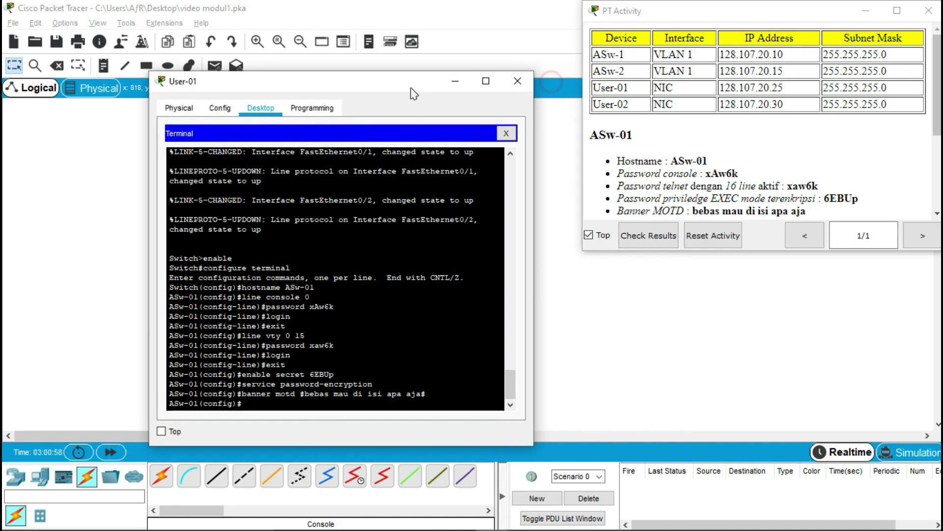
{"action": "left_click", "coordinate": [501, 82]}
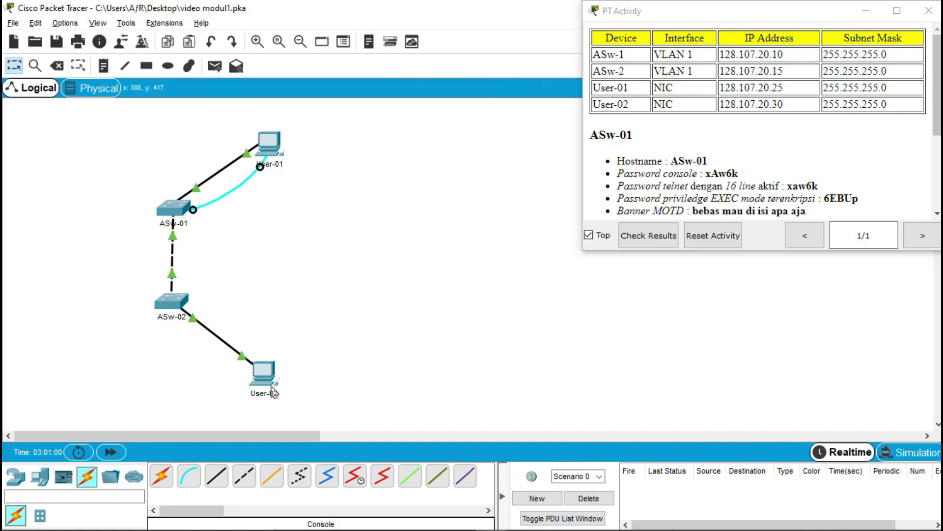
- Connect a console cable from User-02's RS-232 port to ASw-02's Console port
{"action": "left_click", "coordinate": [192, 483]}
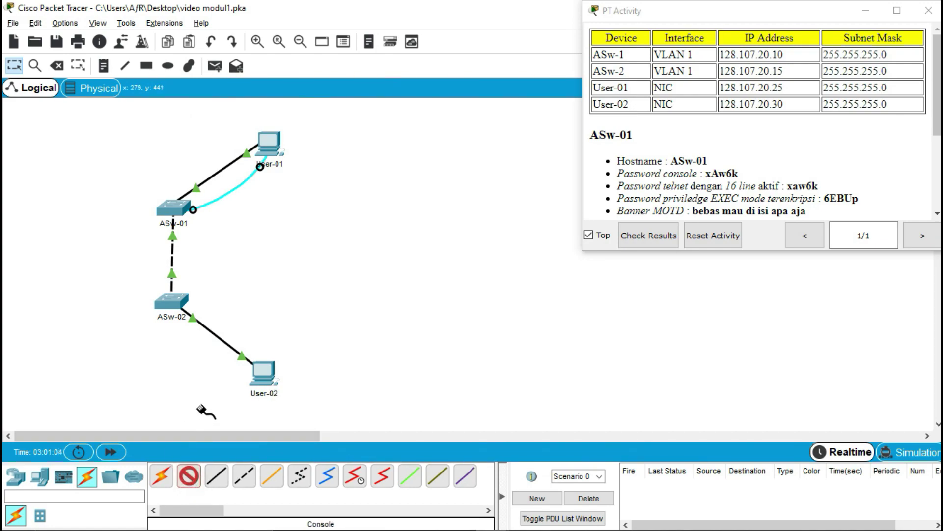
{"action": "left_click", "coordinate": [258, 376]}
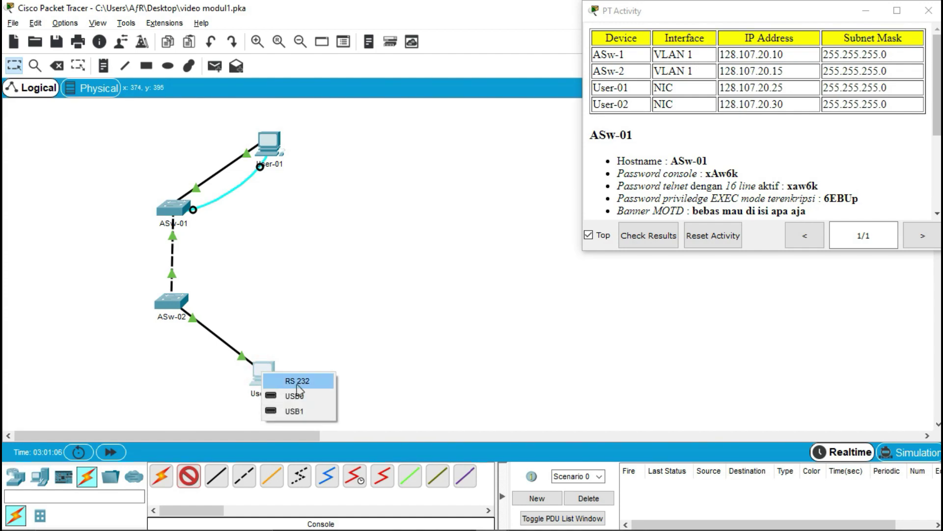
{"action": "left_click", "coordinate": [296, 384]}
{"action": "left_click", "coordinate": [172, 300]}
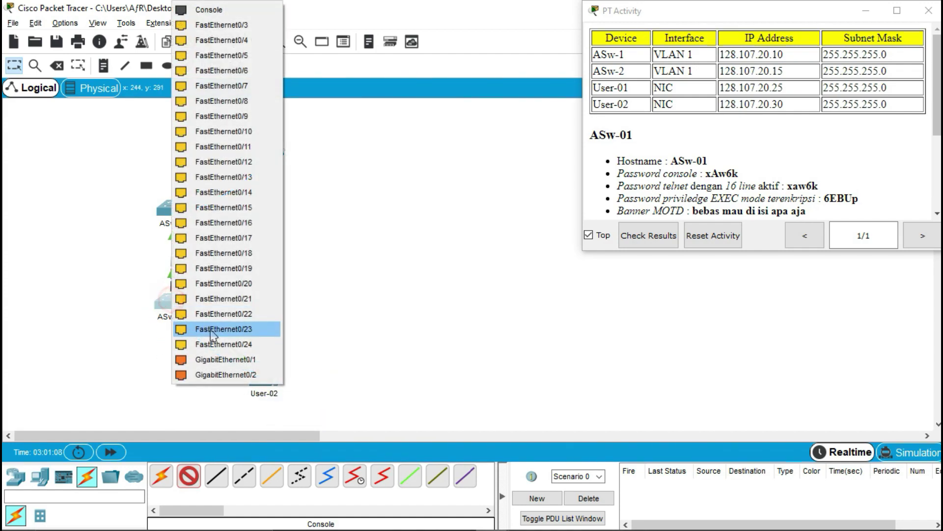
{"action": "left_click", "coordinate": [264, 11]}
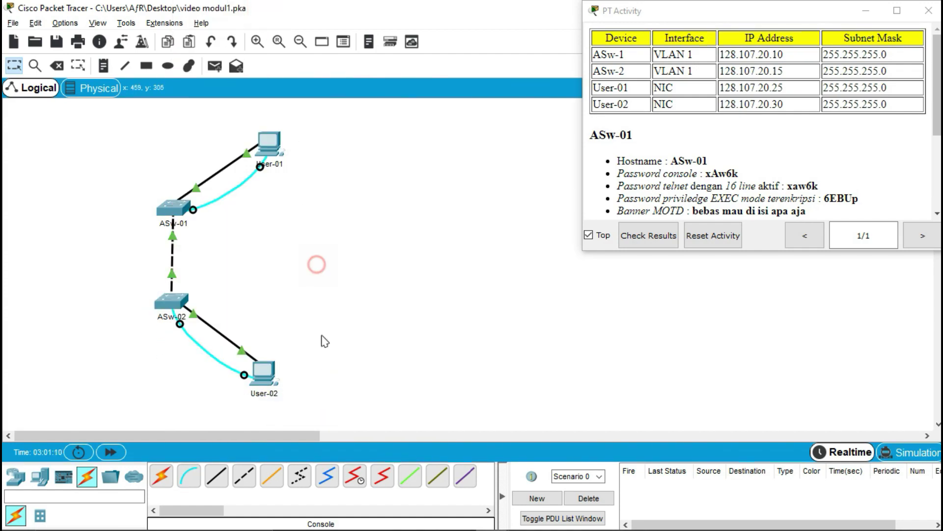
{"action": "left_click", "coordinate": [268, 387]}
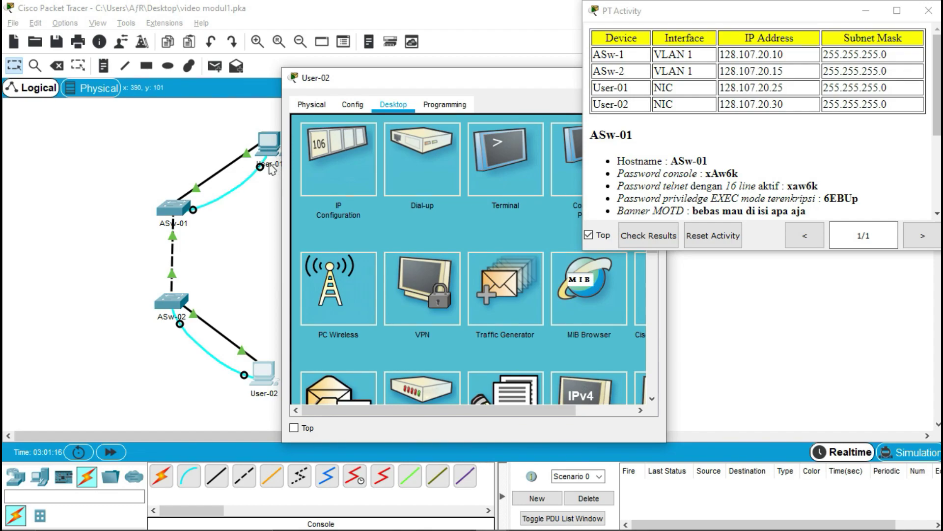
- Start User-02's Terminal with default settings and bring up the switch prompt
{"action": "left_click", "coordinate": [505, 172]}
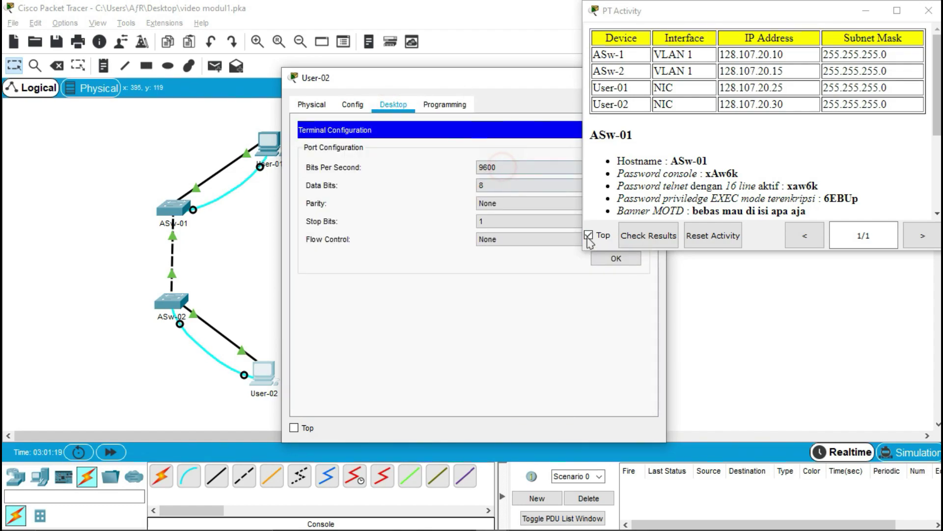
{"action": "left_click", "coordinate": [617, 258]}
{"action": "scroll", "coordinate": [712, 172], "scroll_direction": "down", "scroll_amount": 4}
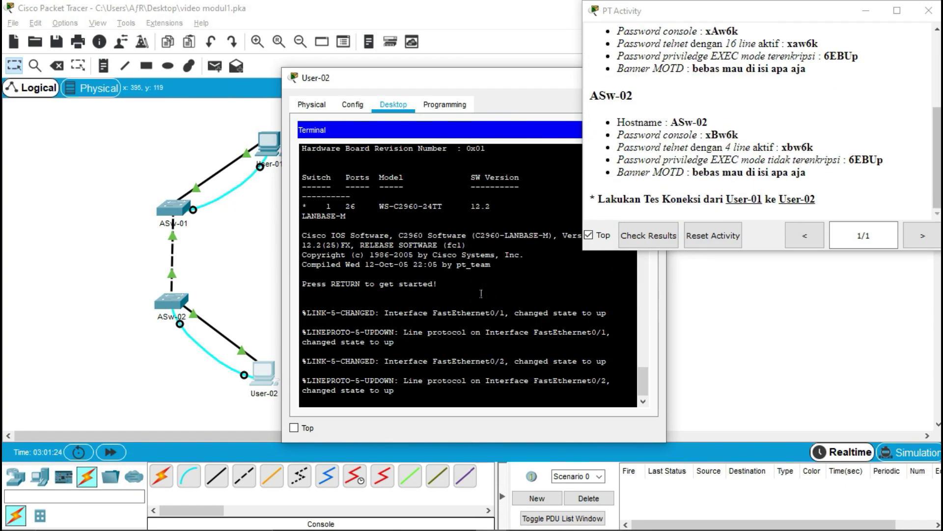
{"action": "key", "text": "Return"}
- Run enable, then configure terminal to reach global configuration mode
{"action": "type", "text": "en"}
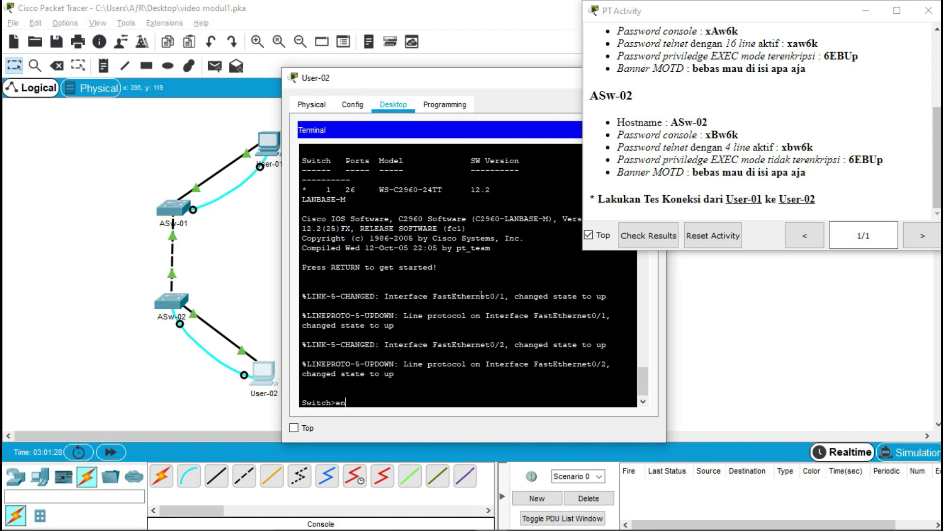
{"action": "type", "text": "able"}
{"action": "key", "text": "Return"}
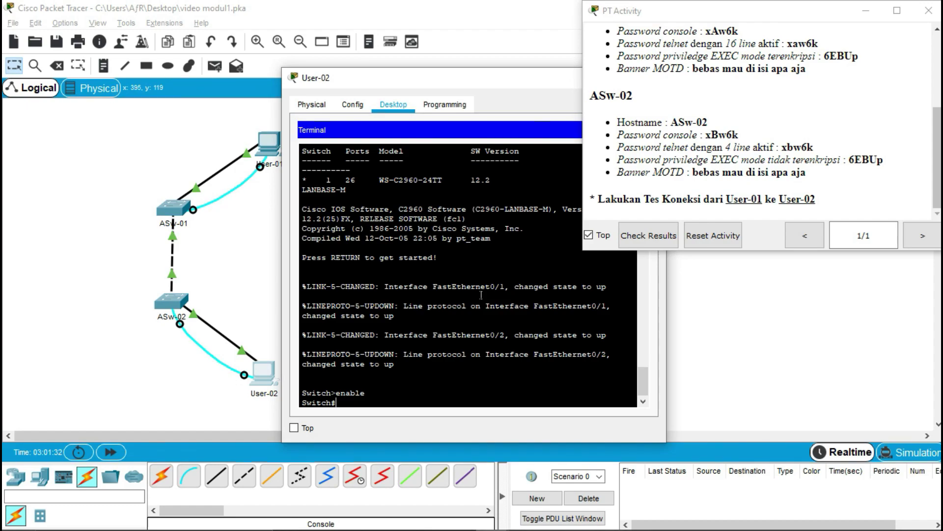
{"action": "type", "text": "configure terminal"}
{"action": "key", "text": "Return"}
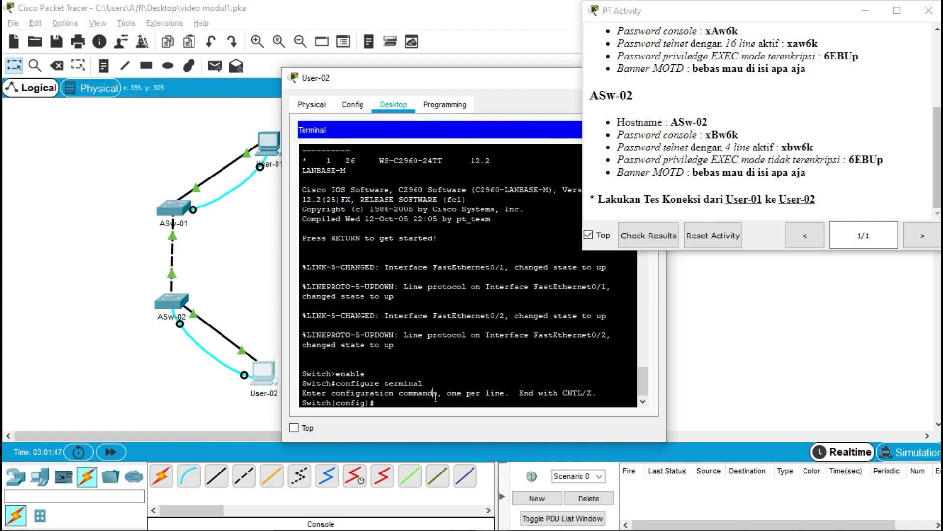
- Set the hostname to ASw-02 and enter line console 0 configuration
{"action": "type", "text": "hostname ASw-02"}
{"action": "key", "text": "Return"}
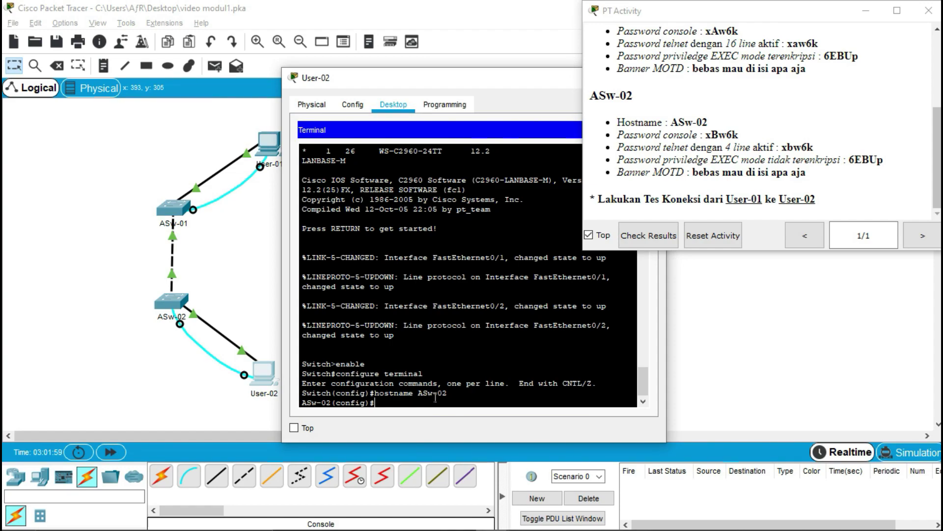
{"action": "type", "text": "line console 0"}
{"action": "key", "text": "Return"}
- Give the console line a password, require login, then exit the line
{"action": "type", "text": "pass"}
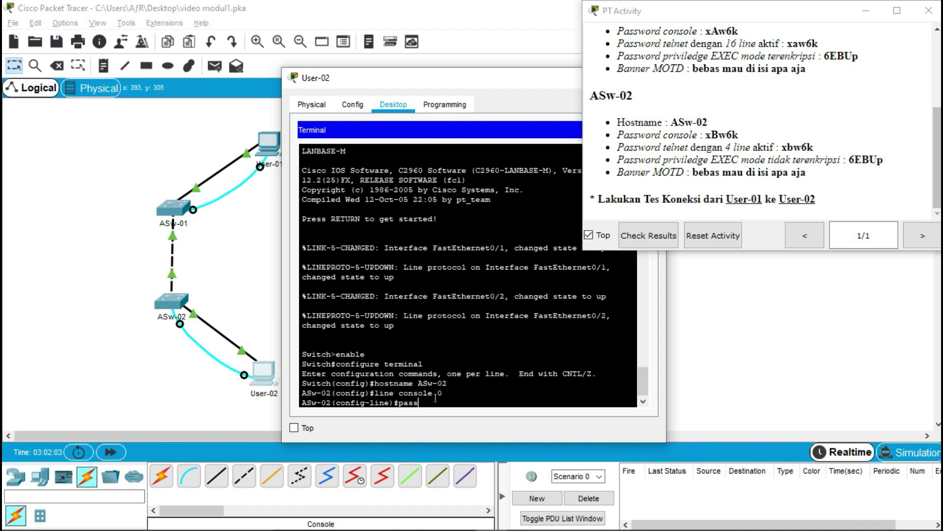
{"action": "type", "text": "word xBw6k"}
{"action": "key", "text": "Return"}
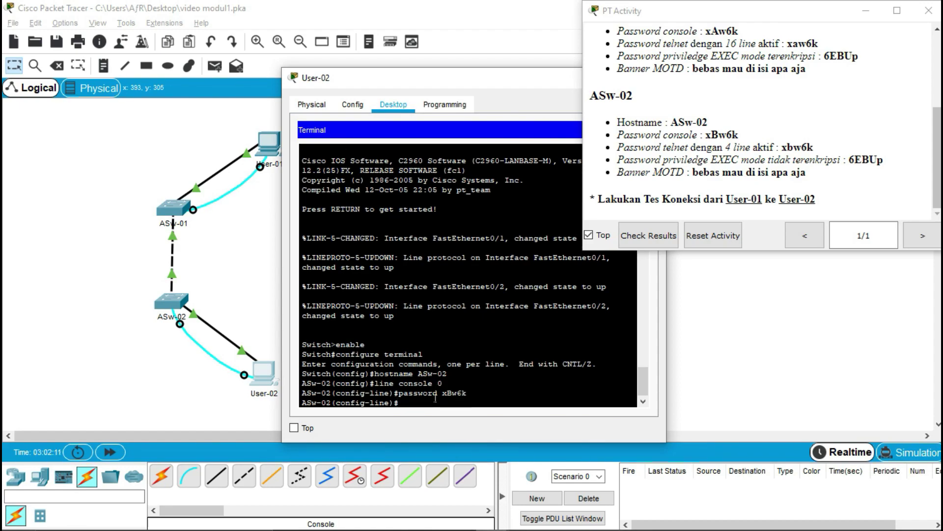
{"action": "type", "text": "login"}
{"action": "key", "text": "Return"}
{"action": "type", "text": "exit"}
{"action": "key", "text": "Return"}
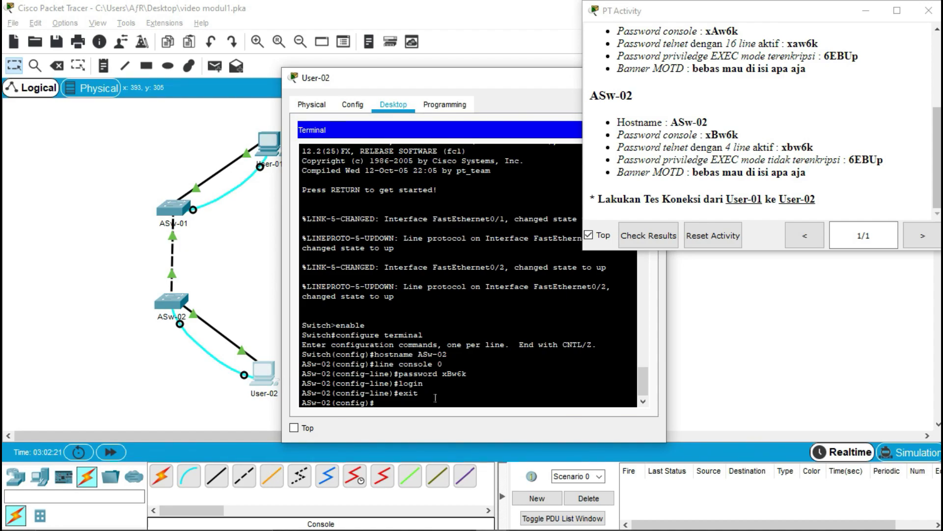
- Give VTY lines 0–3 a telnet password with login required, then exit
{"action": "type", "text": "line vty 0 3"}
{"action": "key", "text": "Return"}
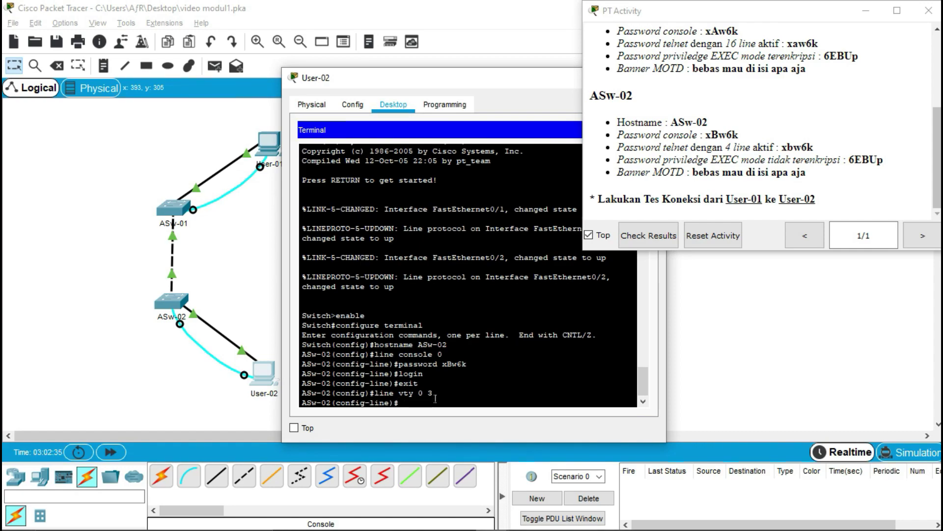
{"action": "type", "text": "password xbw6k"}
{"action": "key", "text": "Return"}
{"action": "type", "text": "login"}
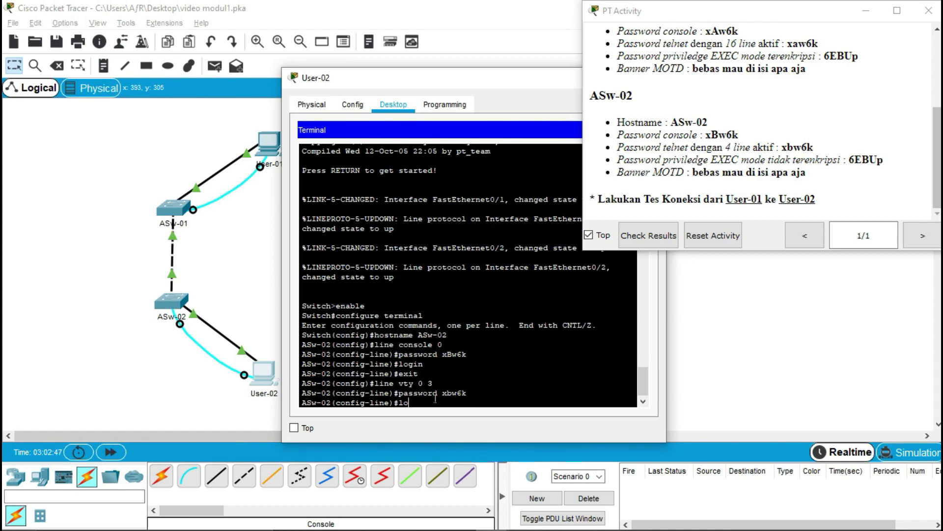
{"action": "key", "text": "Return"}
{"action": "type", "text": "xit"}
{"action": "key", "text": "Return"}
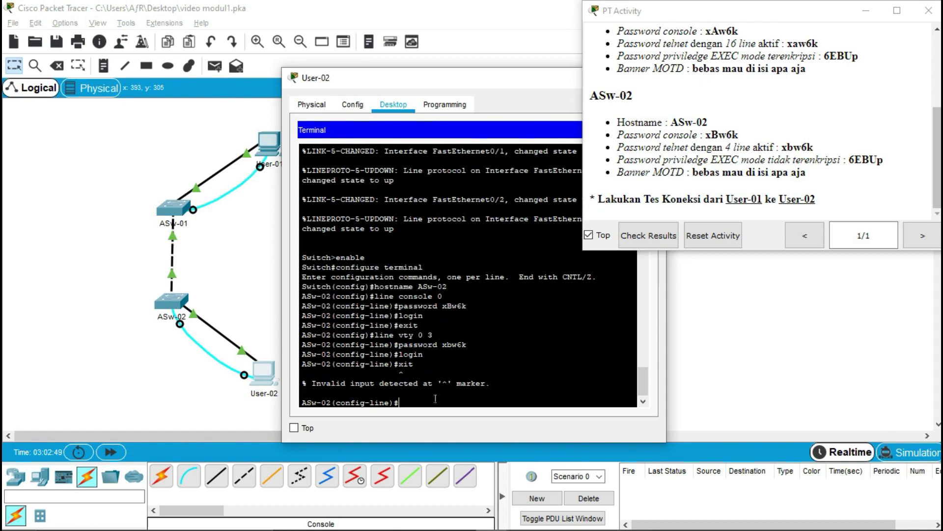
{"action": "type", "text": "exit"}
{"action": "key", "text": "Return"}
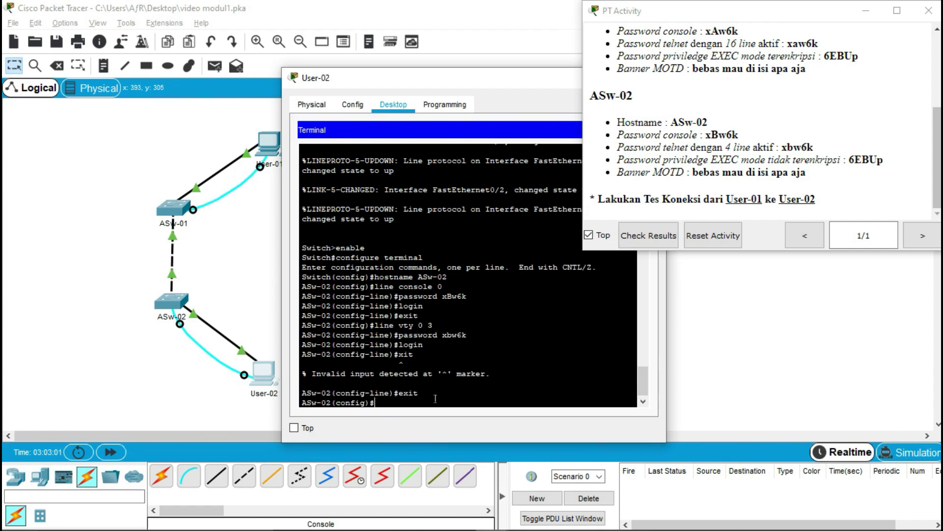
- Set an enable password and the MOTD banner '#bebas mau di isi apa aja#'
{"action": "type", "text": "enable password 6EBUp"}
{"action": "key", "text": "Return"}
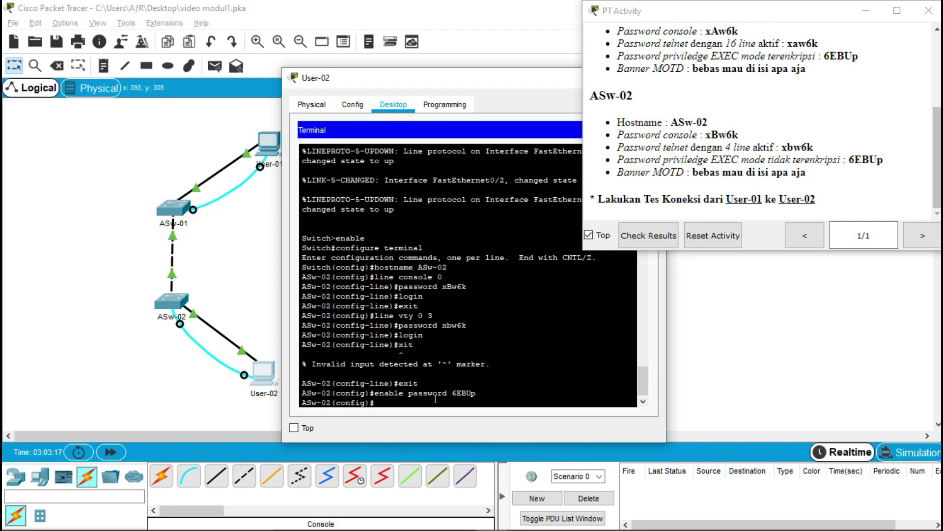
{"action": "type", "text": "banner motd #bebas mau di isi apa aja"}
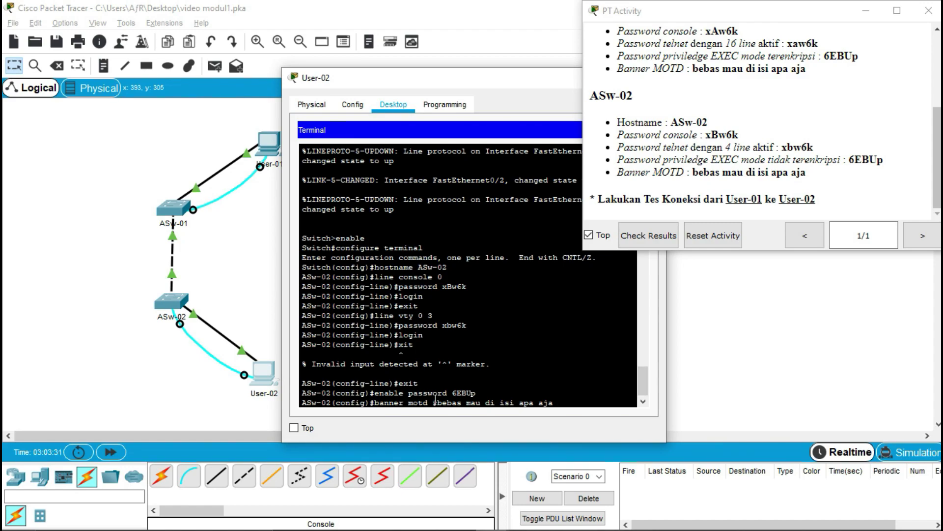
{"action": "type", "text": "#"}
{"action": "key", "text": "Return"}
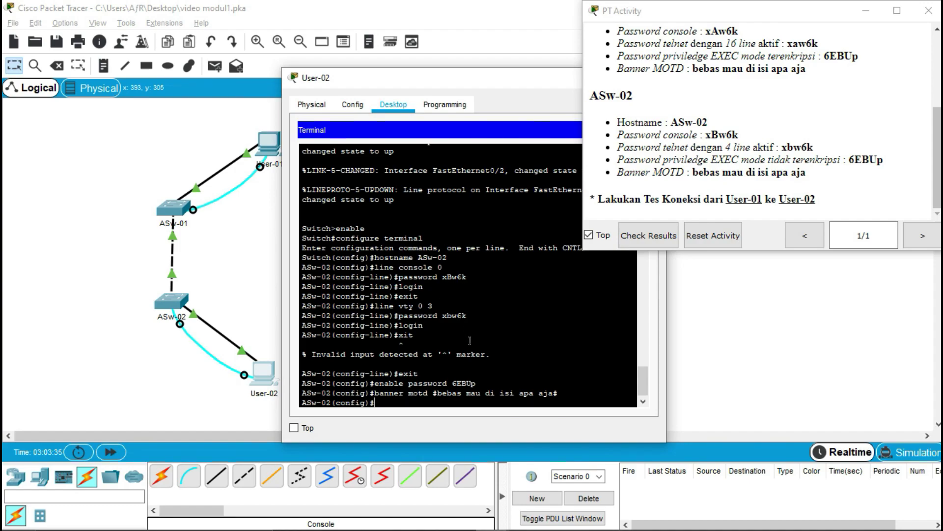
- Move User-02's terminal window aside and close it
{"action": "scroll", "coordinate": [476, 319], "scroll_direction": "up", "scroll_amount": 7}
{"action": "scroll", "coordinate": [475, 332], "scroll_direction": "down", "scroll_amount": 7}
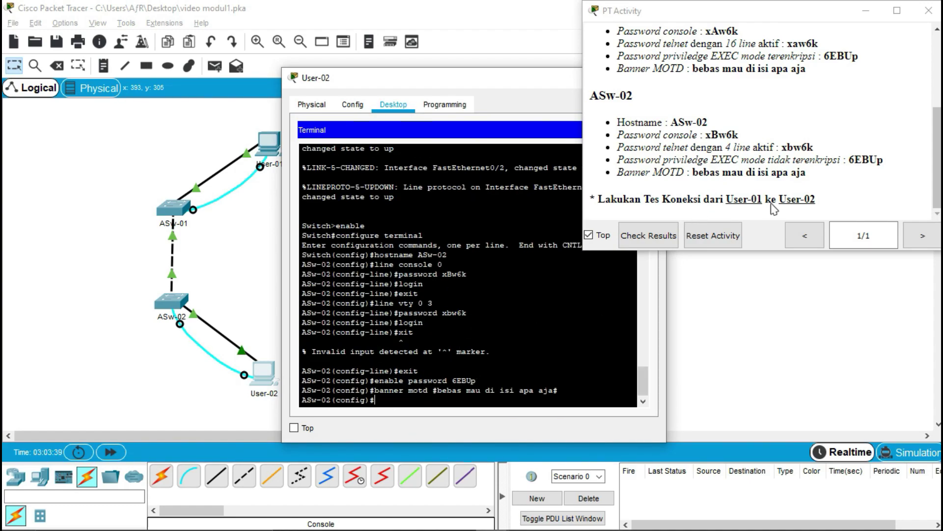
{"action": "left_click_drag", "start_coordinate": [937, 187], "coordinate": [934, 79]}
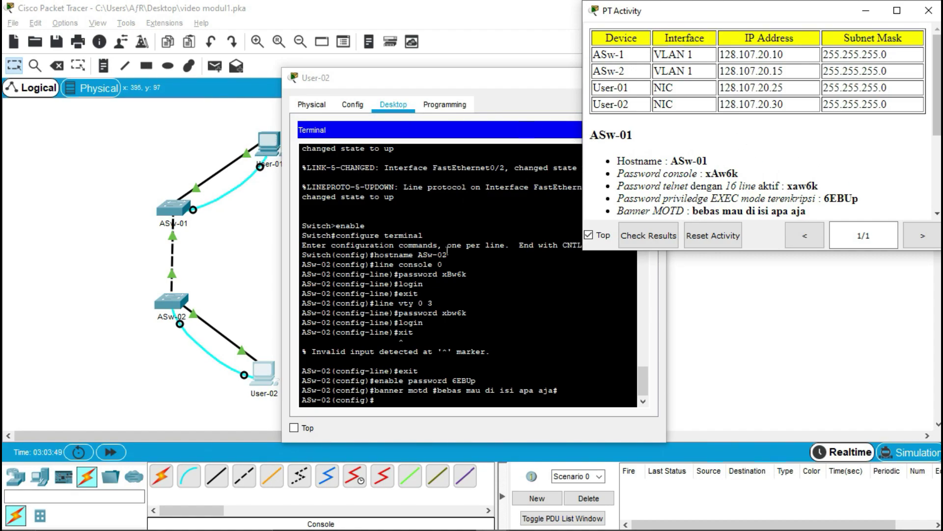
{"action": "left_click", "coordinate": [445, 222]}
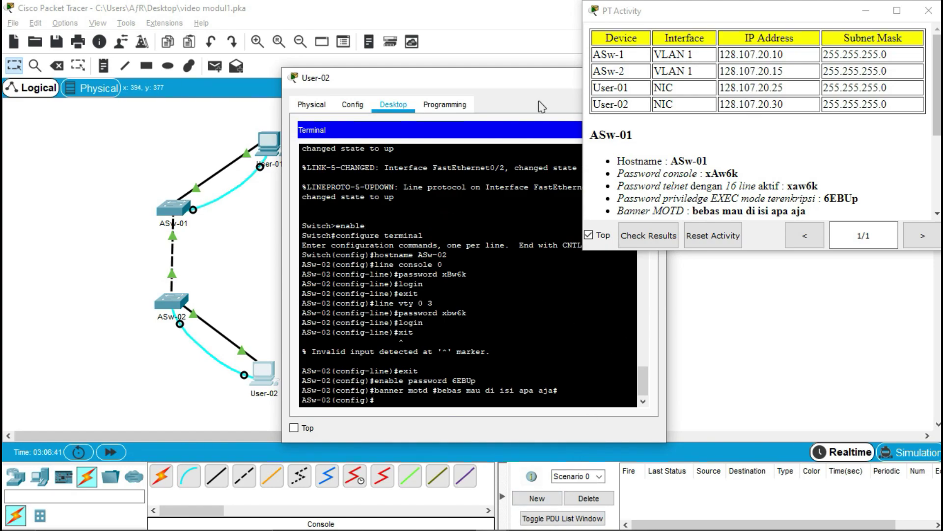
{"action": "left_click_drag", "start_coordinate": [538, 78], "coordinate": [358, 126]}
{"action": "left_click", "coordinate": [506, 109]}
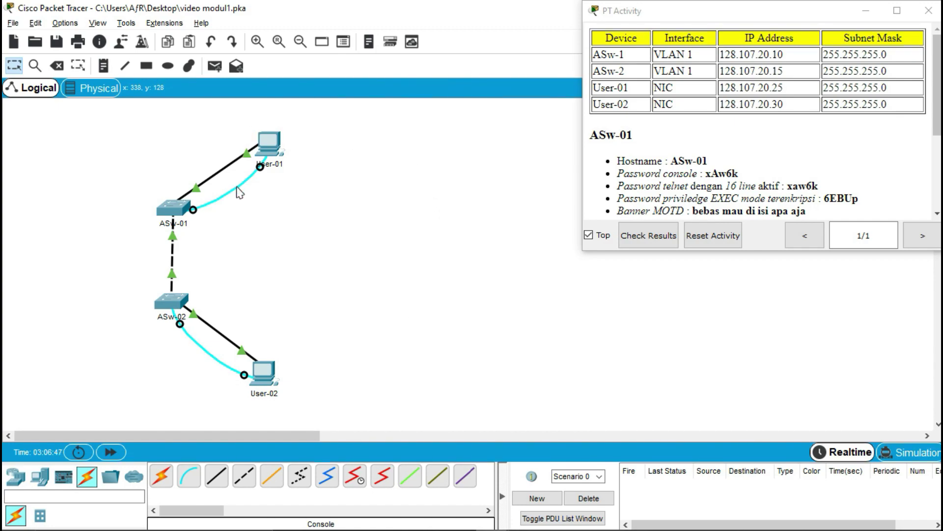
{"action": "left_click", "coordinate": [273, 146]}
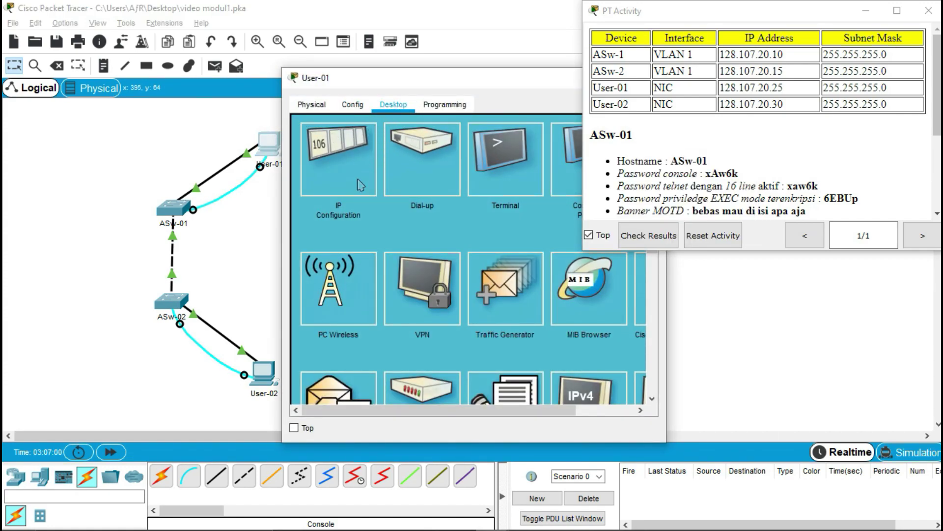
- Enter IPv4 address 128.107.20.25 and subnet mask 255.255.255.0 in User-01's IP Configuration
{"action": "left_click", "coordinate": [336, 177]}
{"action": "left_click", "coordinate": [463, 200]}
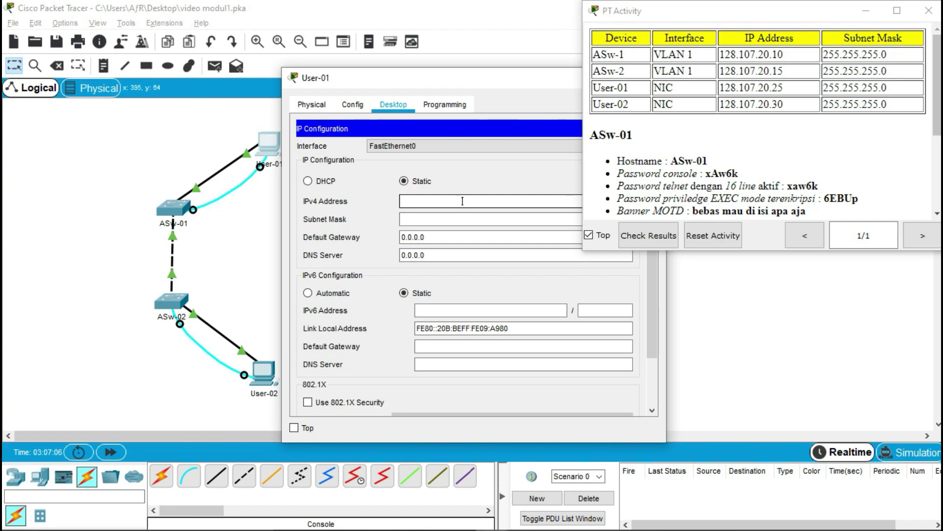
{"action": "type", "text": "128.107.20.25"}
{"action": "key", "text": "Tab"}
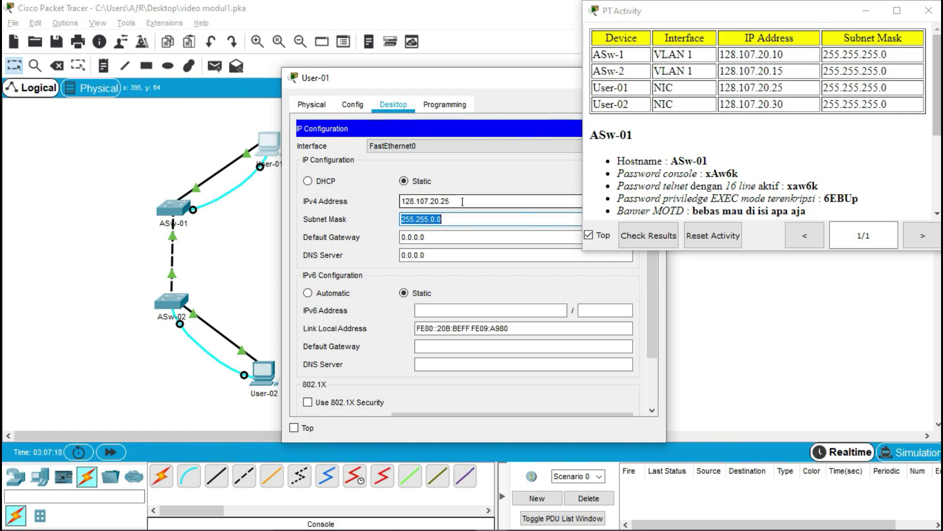
{"action": "type", "text": "255.255.2"}
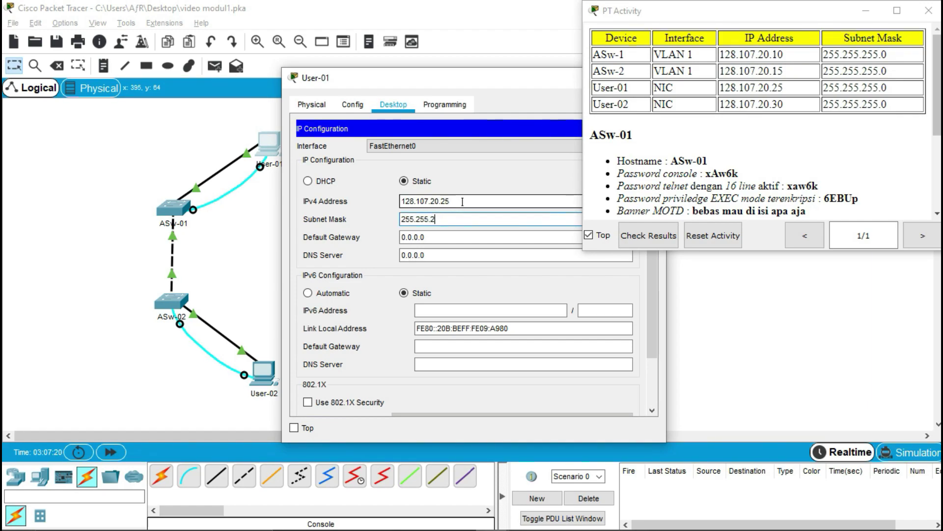
{"action": "type", "text": "55.0"}
{"action": "left_click", "coordinate": [463, 239]}
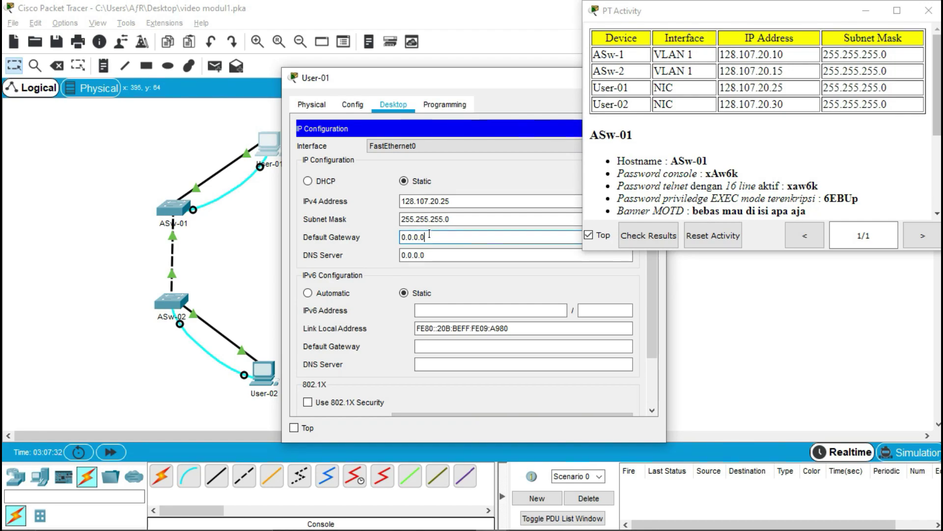
- Close User-01's IP Configuration panel and device window
{"action": "left_click_drag", "start_coordinate": [479, 81], "coordinate": [345, 88]}
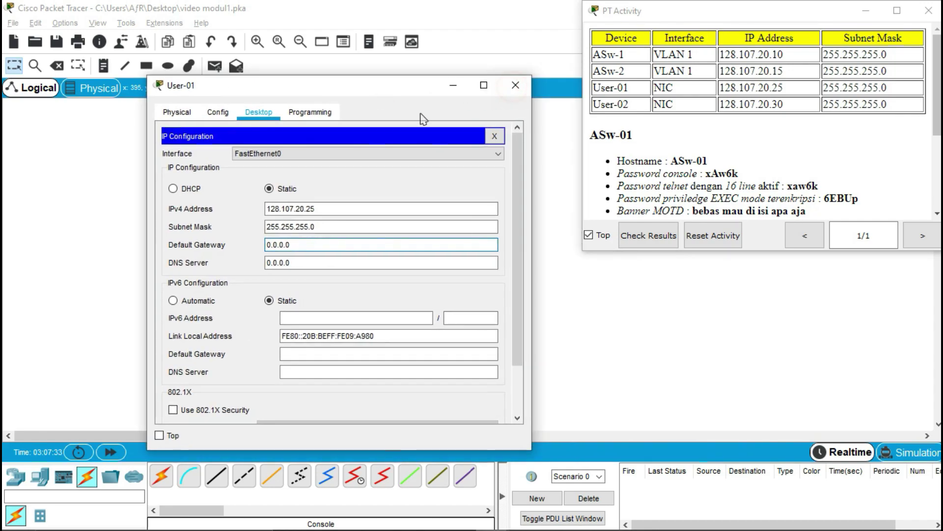
{"action": "left_click", "coordinate": [498, 136]}
{"action": "left_click", "coordinate": [516, 85]}
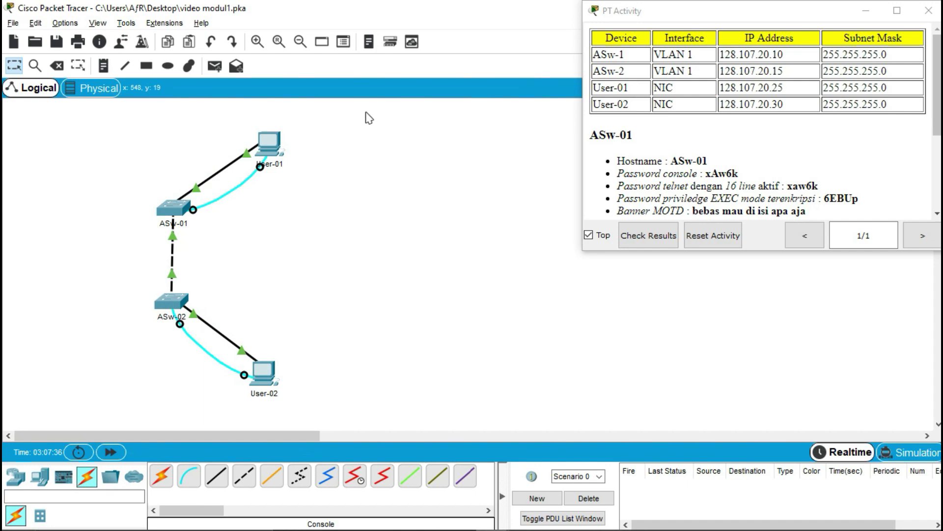
{"action": "mouse_move", "coordinate": [274, 145]}
{"action": "left_click", "coordinate": [273, 378]}
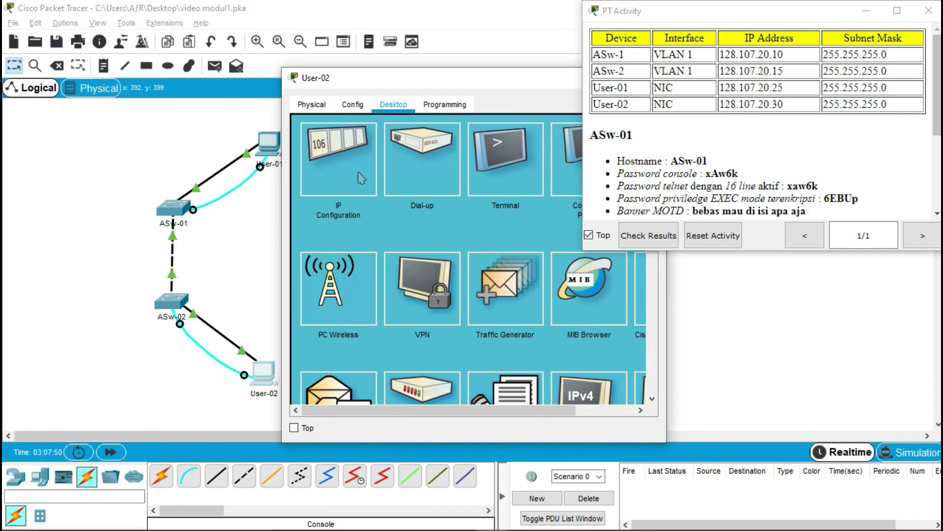
- Enter IPv4 address 128.107.20.30 and subnet mask 255.255.255.0 in User-02's IP Configuration
{"action": "left_click", "coordinate": [362, 177]}
{"action": "left_click", "coordinate": [448, 205]}
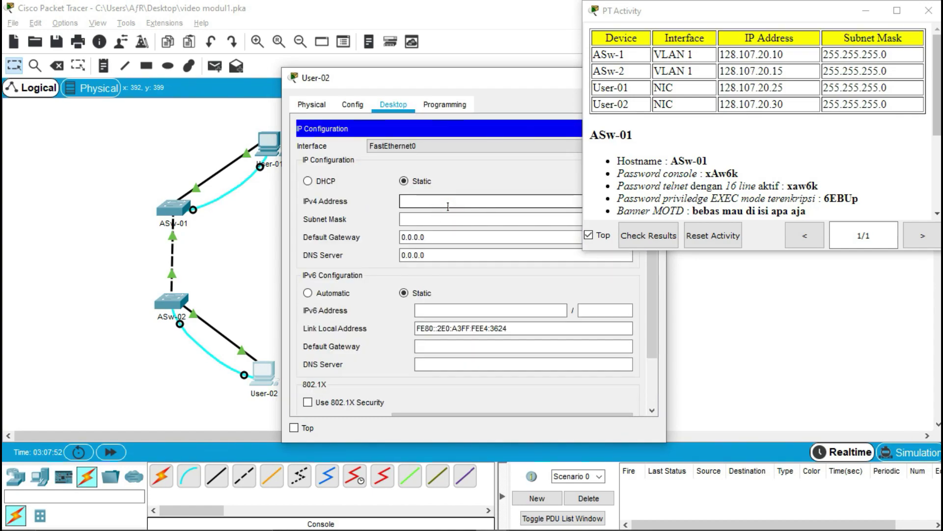
{"action": "type", "text": "128.107"}
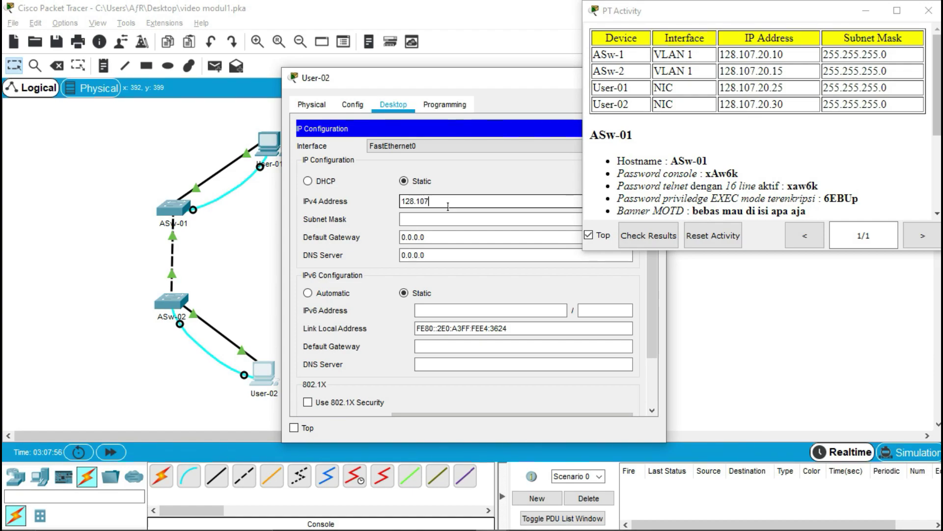
{"action": "type", "text": ".20.30"}
{"action": "key", "text": "Tab"}
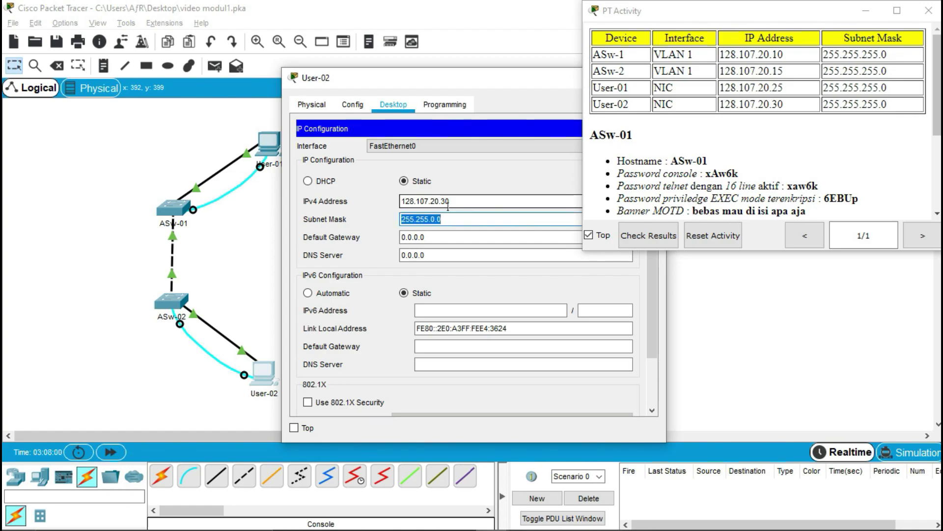
{"action": "type", "text": "255.255.255.0"}
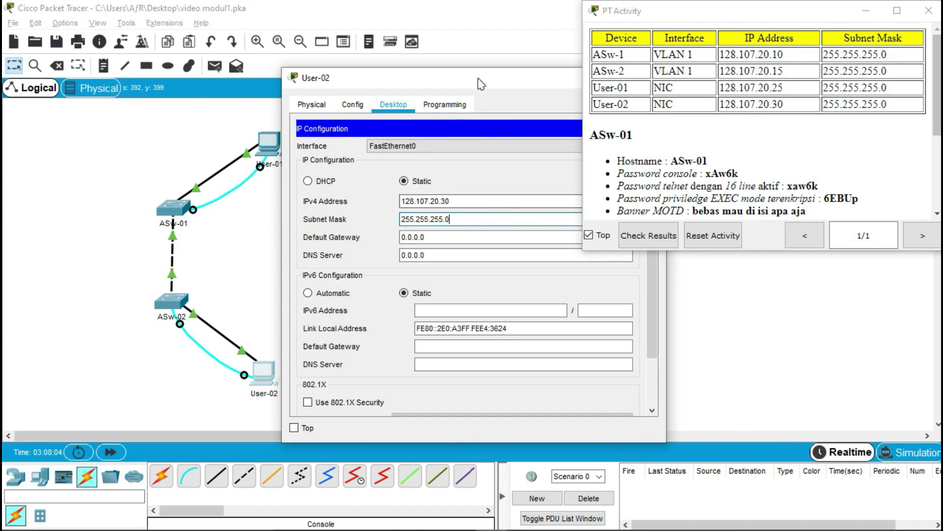
- Close User-02's IP Configuration panel and device window
{"action": "left_click_drag", "start_coordinate": [479, 81], "coordinate": [350, 81]}
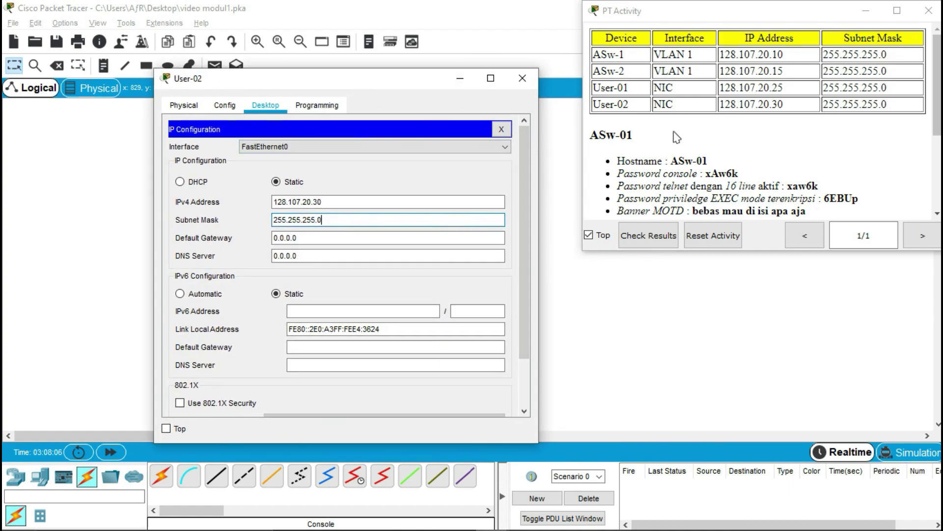
{"action": "left_click", "coordinate": [502, 129]}
{"action": "left_click", "coordinate": [522, 78]}
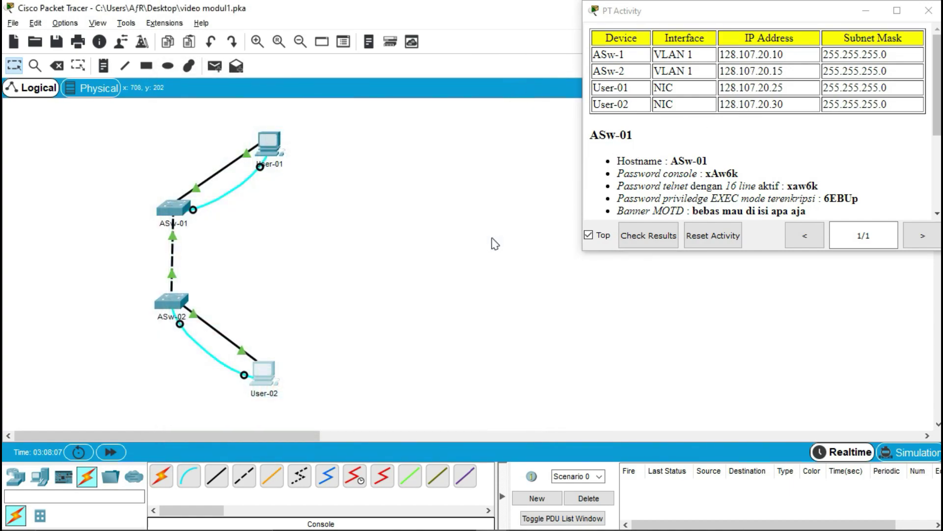
{"action": "left_click", "coordinate": [488, 234]}
{"action": "mouse_move", "coordinate": [273, 381]}
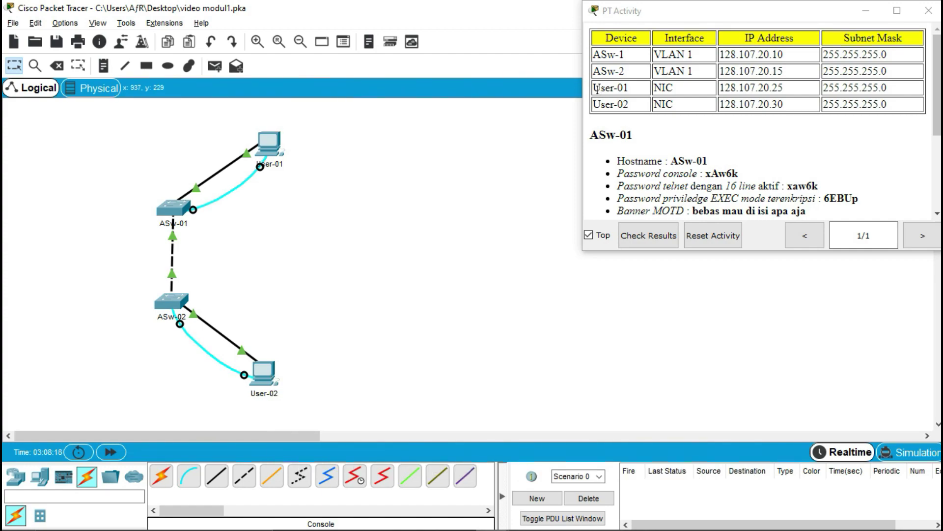
{"action": "left_click_drag", "start_coordinate": [594, 54], "coordinate": [692, 56]}
{"action": "left_click", "coordinate": [691, 56]}
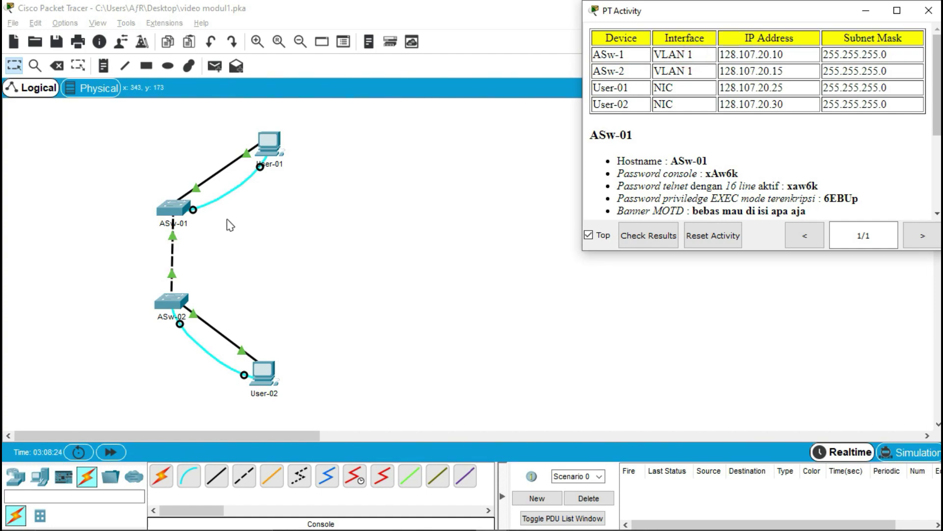
{"action": "left_click", "coordinate": [175, 213]}
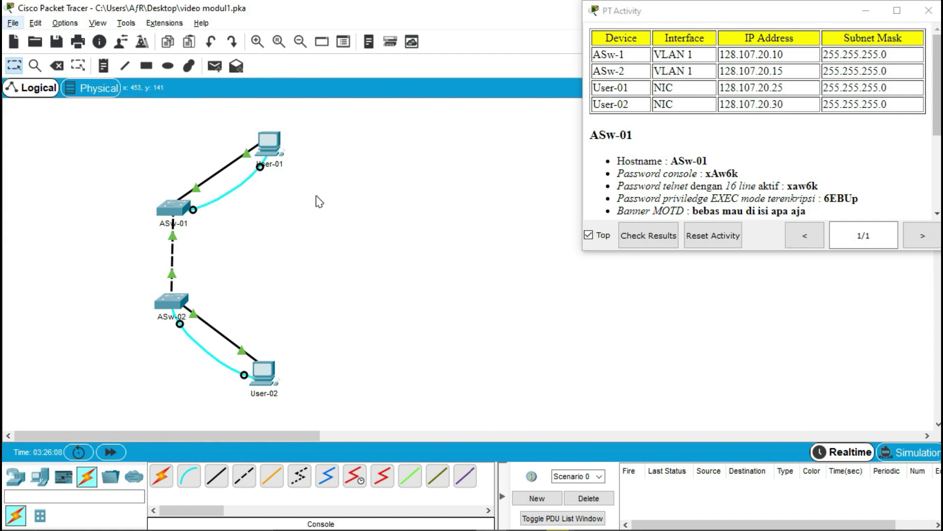
{"action": "left_click", "coordinate": [277, 150]}
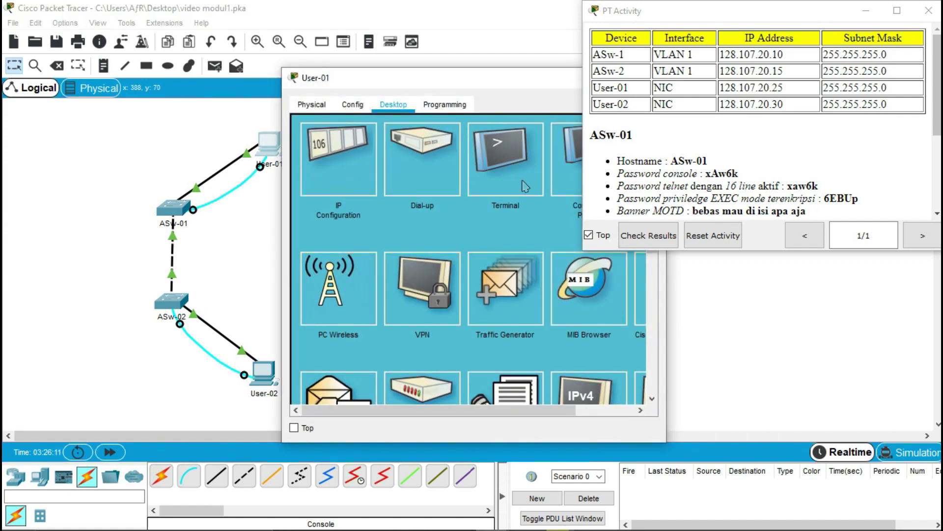
- Open User-01's Terminal and log into ASw-01 with its console password
{"action": "left_click", "coordinate": [518, 180]}
{"action": "left_click", "coordinate": [605, 259]}
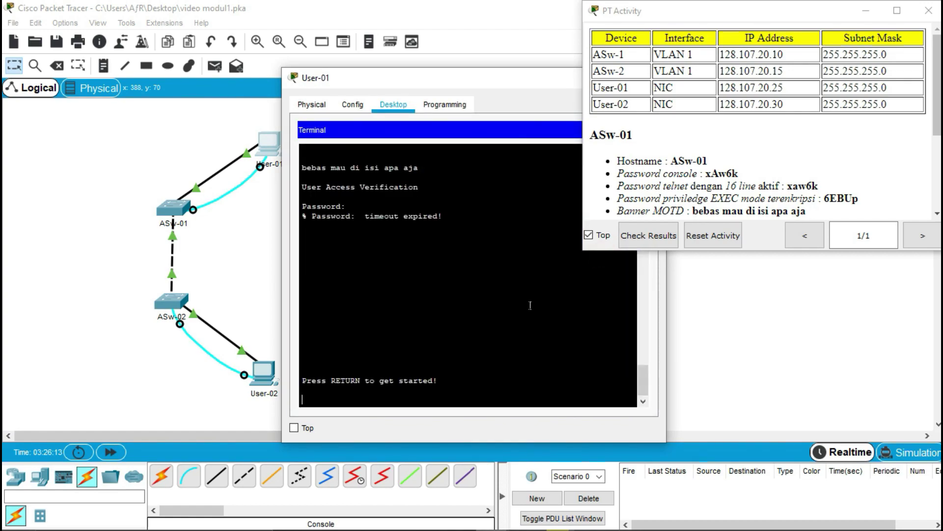
{"action": "key", "text": "Return"}
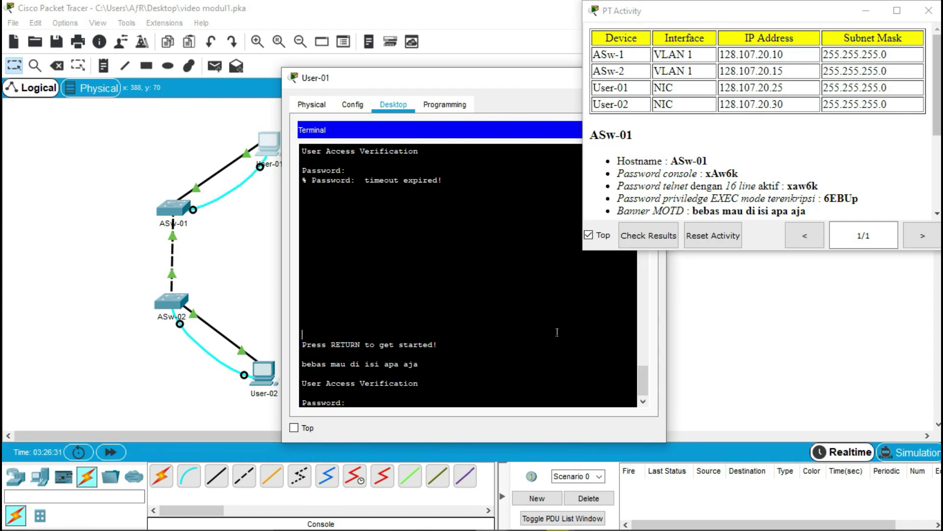
{"action": "type", "text": "xAw6k"}
{"action": "key", "text": "Return"}
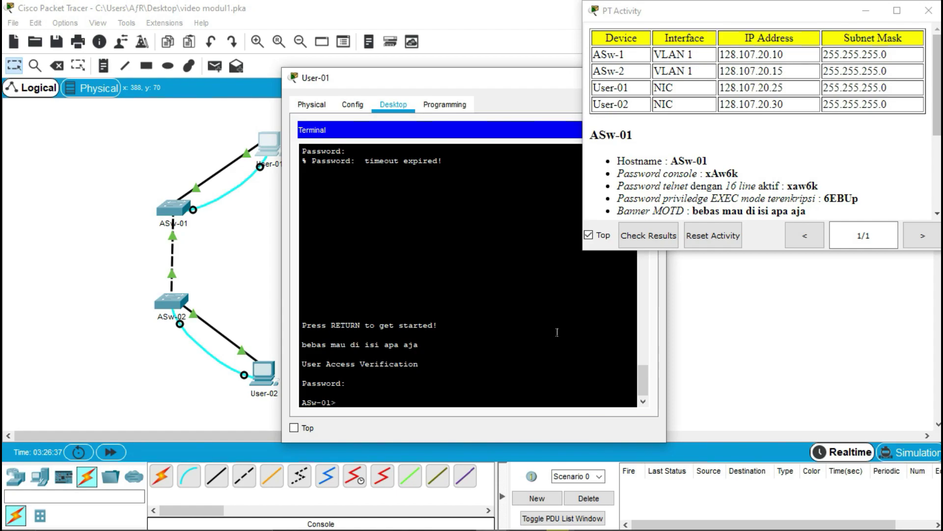
- Enter privileged mode via enable, then configure terminal, and type interface vlan 1
{"action": "type", "text": "enable"}
{"action": "key", "text": "Return"}
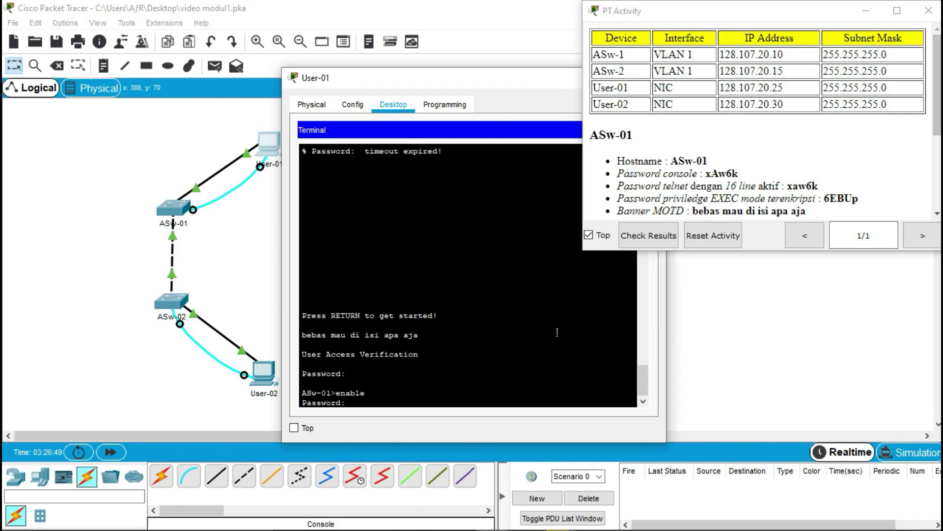
{"action": "key", "text": "Return"}
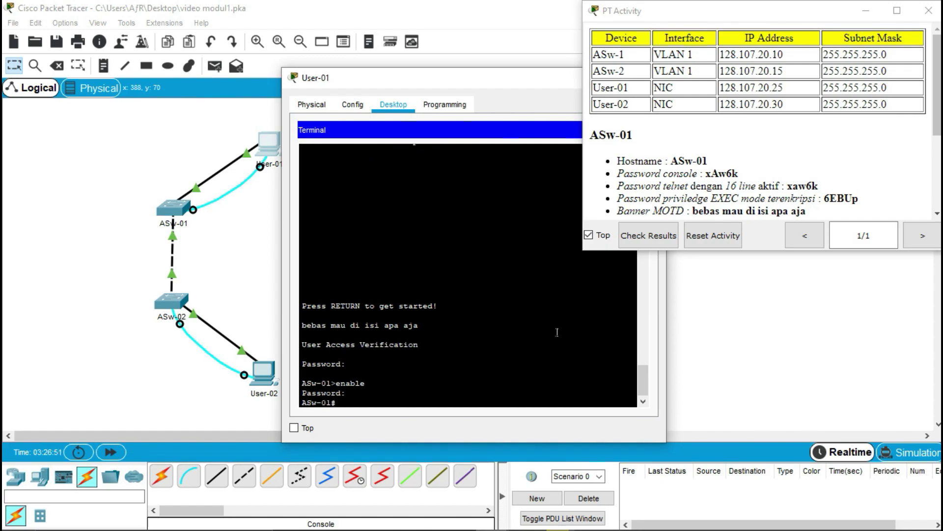
{"action": "type", "text": "configure terminal"}
{"action": "key", "text": "Return"}
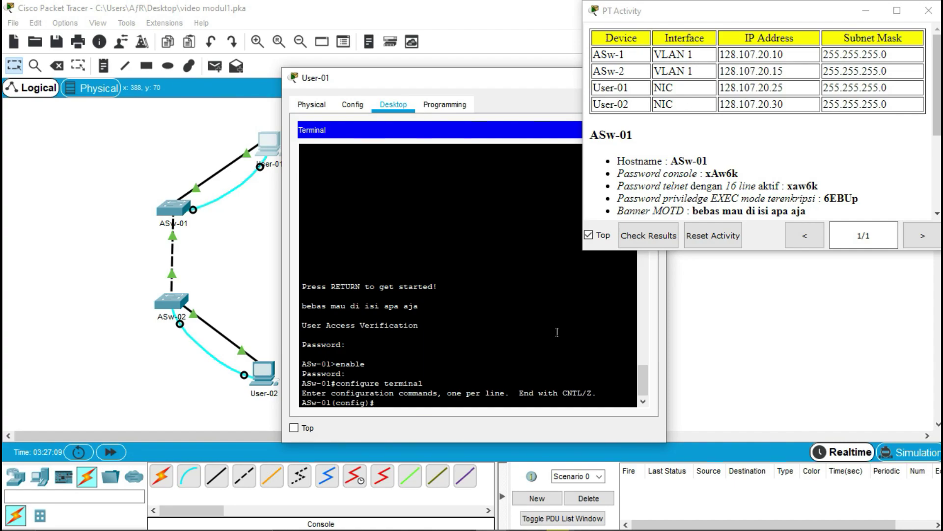
{"action": "type", "text": "interface vlan 1"}
- Assign VLAN 1 the address 128.107.20.10 255.255.255.0 and run no shutdown
{"action": "key", "text": "Return"}
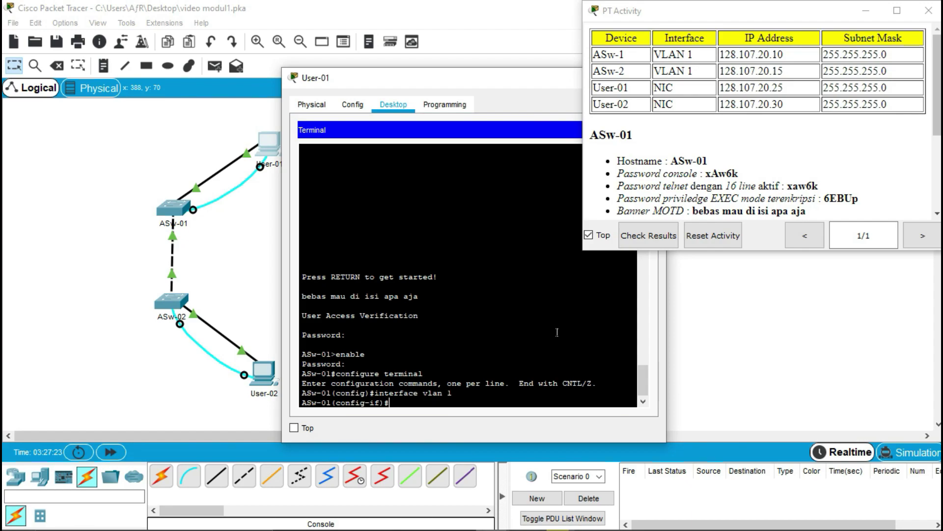
{"action": "type", "text": "ip address 128.107.20.10"}
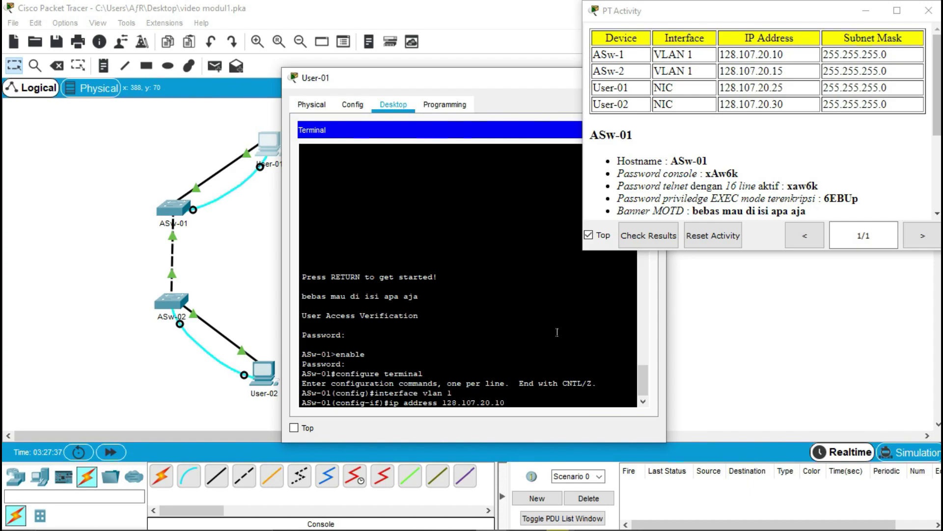
{"action": "type", "text": " 255.255.255.0"}
{"action": "key", "text": "Return"}
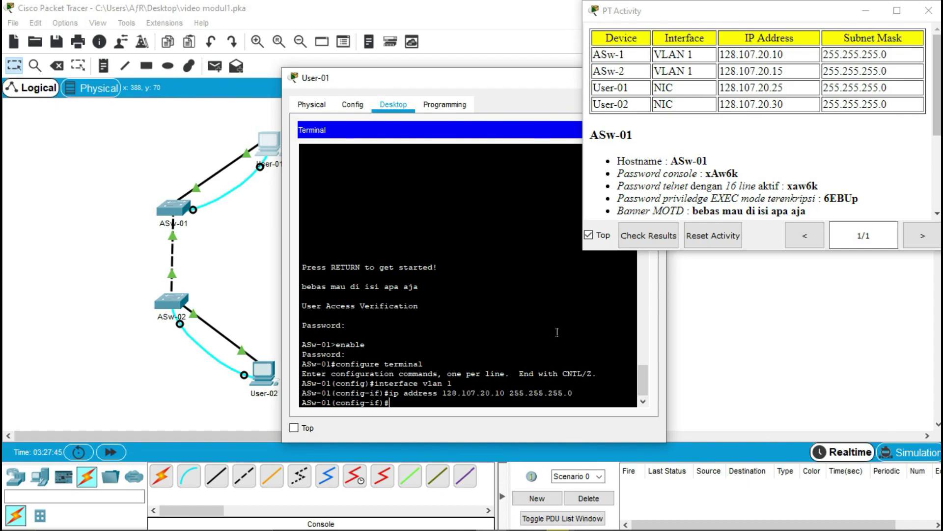
{"action": "type", "text": "no shutdown"}
{"action": "key", "text": "Return"}
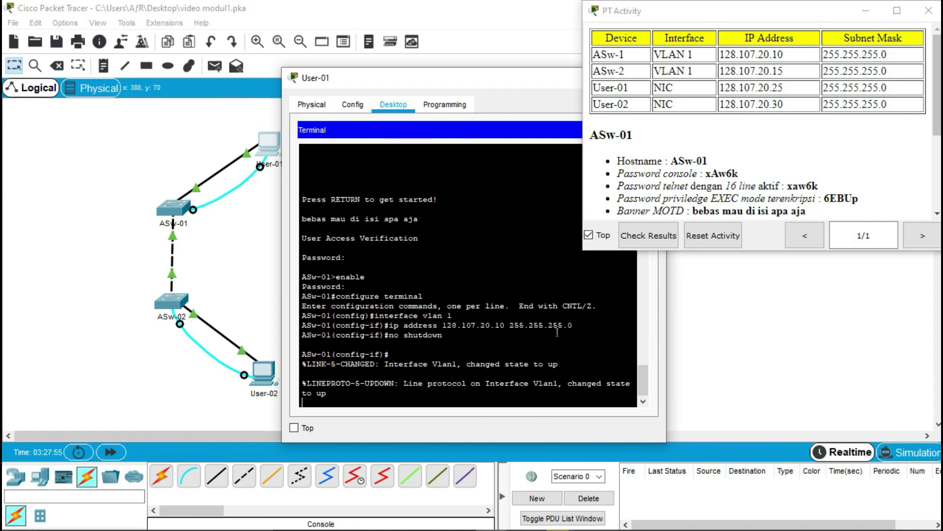
{"action": "key", "text": "Return"}
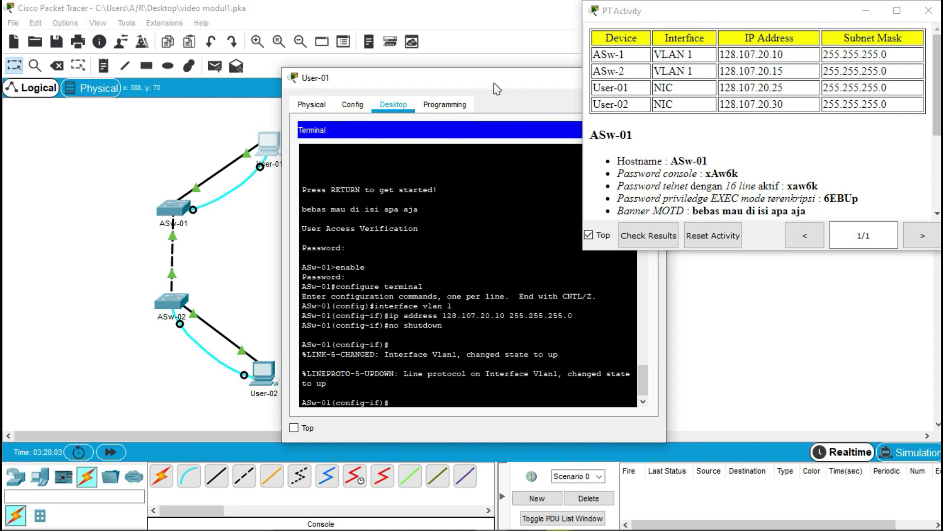
- Close User-01's terminal and device window to return to the topology
{"action": "left_click_drag", "start_coordinate": [495, 83], "coordinate": [401, 82]}
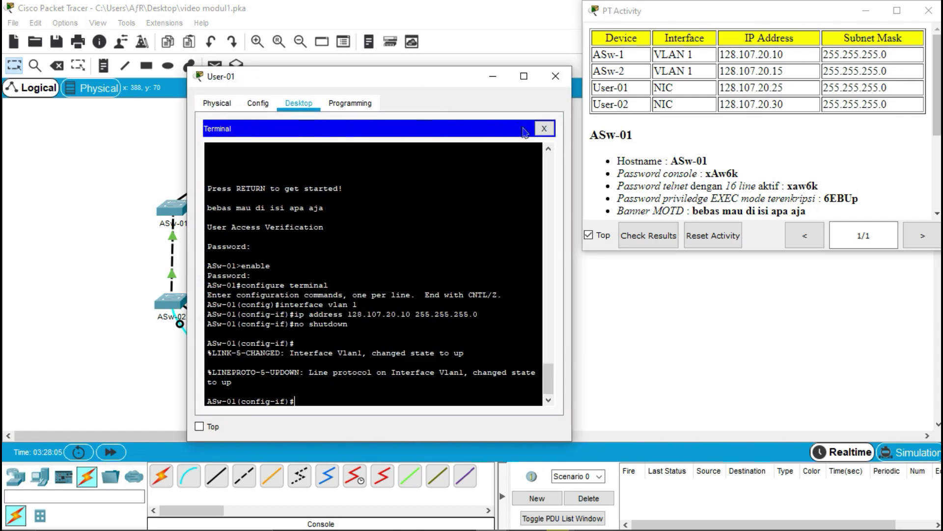
{"action": "left_click", "coordinate": [544, 128]}
{"action": "left_click", "coordinate": [556, 75]}
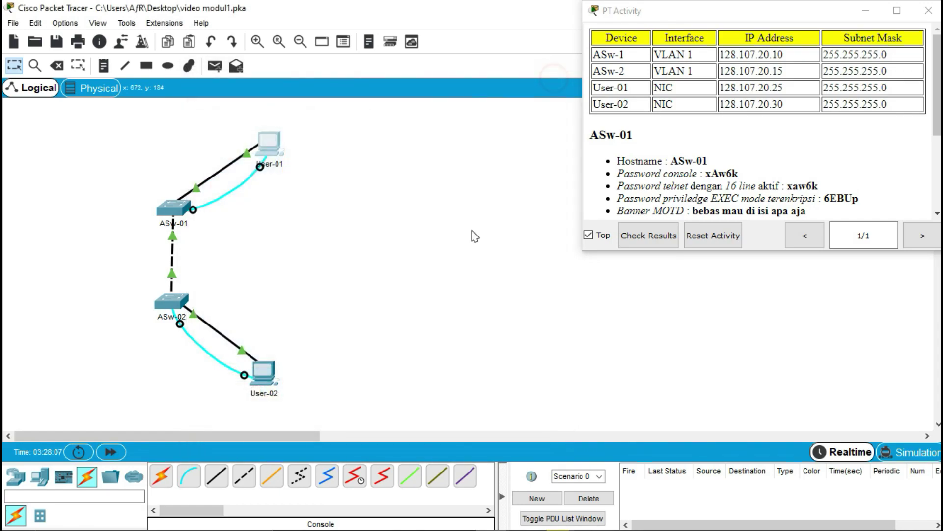
{"action": "left_click", "coordinate": [365, 320]}
- Open User-02's Terminal and log into ASw-02 with its console password
{"action": "left_click", "coordinate": [266, 376]}
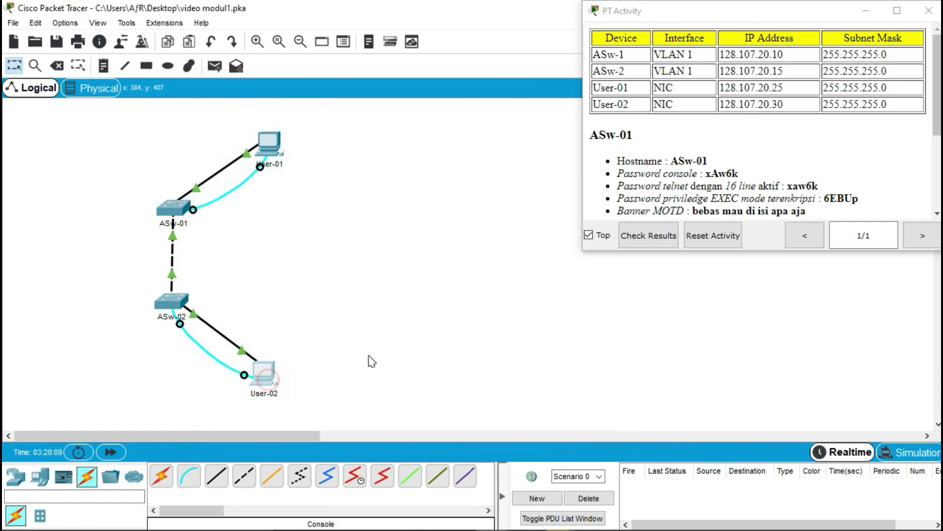
{"action": "left_click", "coordinate": [518, 177]}
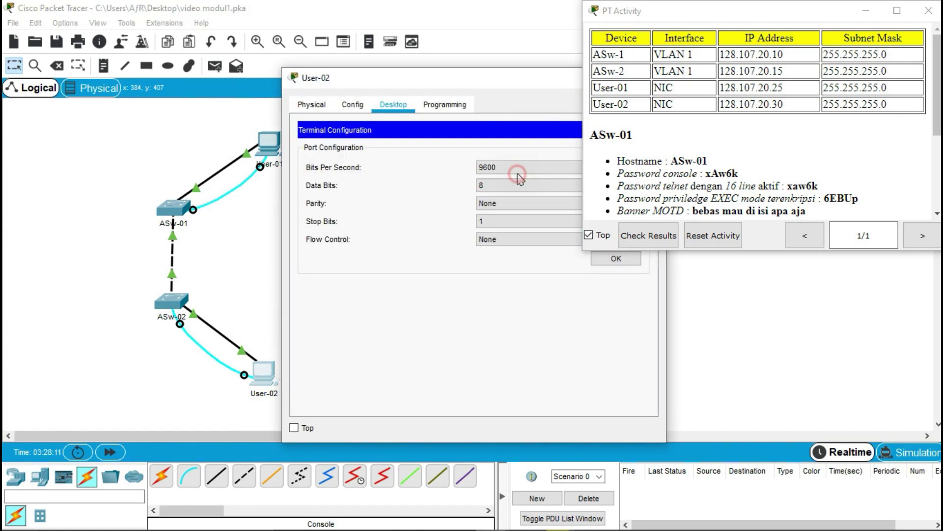
{"action": "left_click_drag", "start_coordinate": [479, 83], "coordinate": [380, 94]}
{"action": "left_click", "coordinate": [492, 269]}
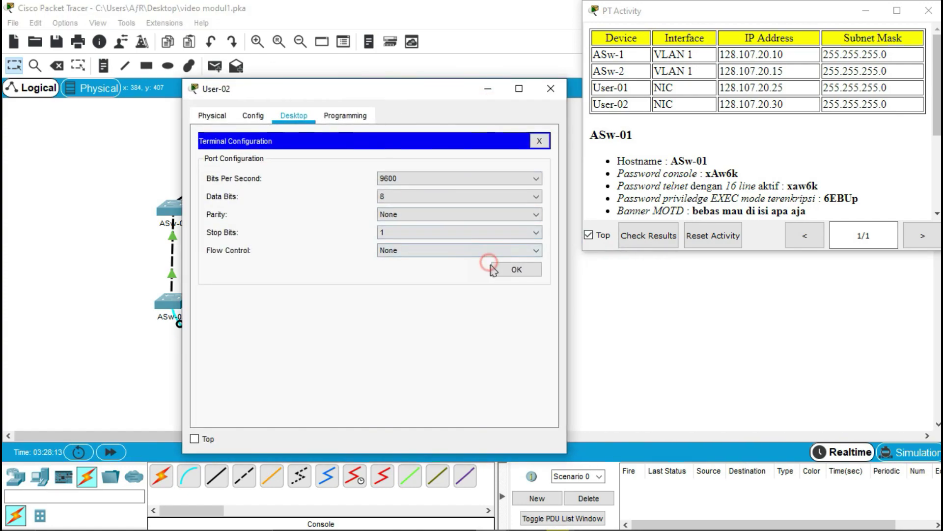
{"action": "key", "text": "Return"}
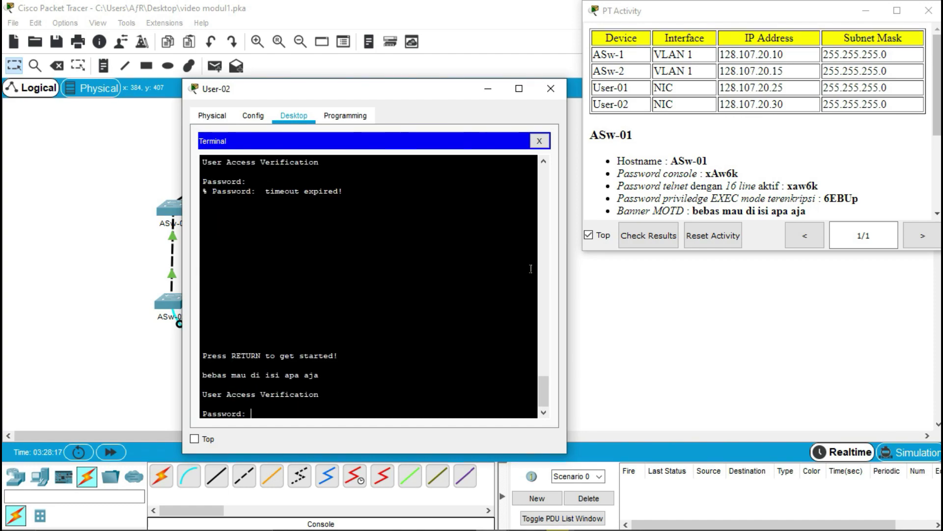
{"action": "scroll", "coordinate": [623, 147], "scroll_direction": "down", "scroll_amount": 3}
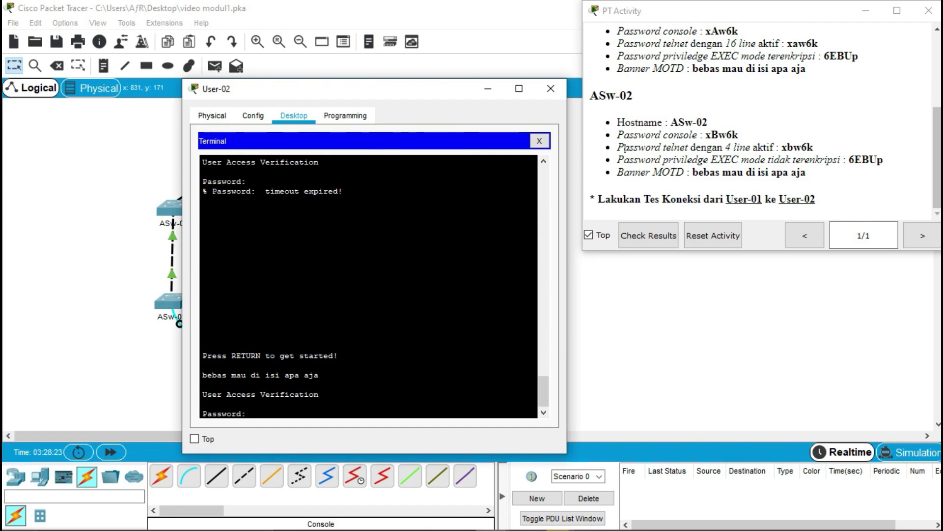
{"action": "type", "text": "xBw6k"}
{"action": "key", "text": "Return"}
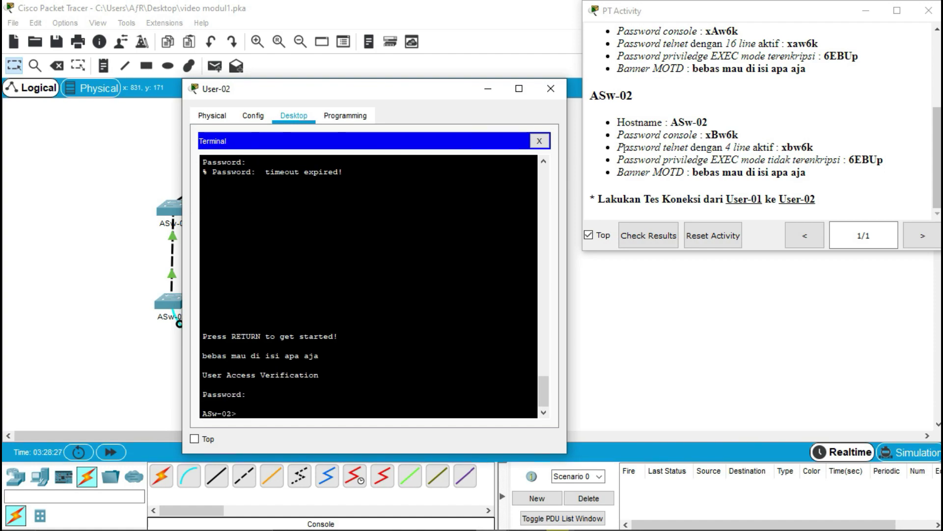
- Run enable with the privileged password, then configure terminal, and type interface vlan 1
{"action": "type", "text": "enable"}
{"action": "key", "text": "Return"}
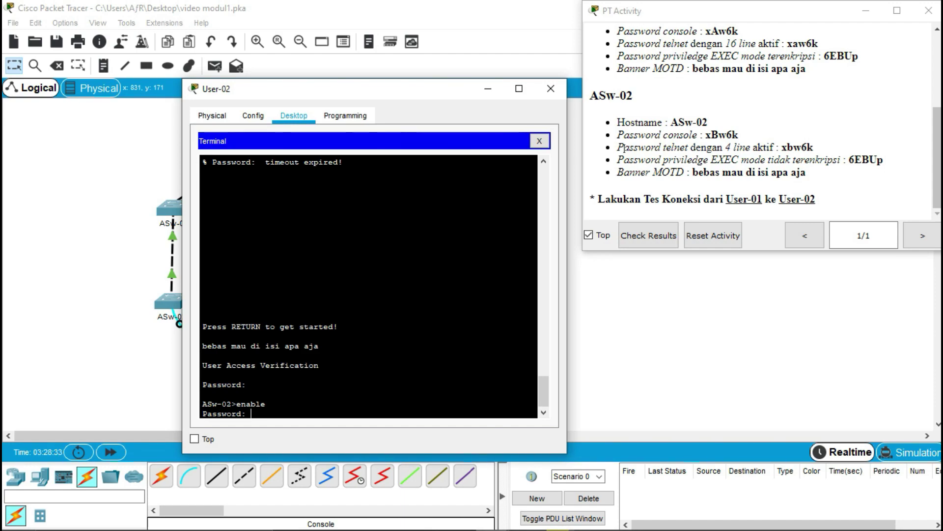
{"action": "key", "text": "Return"}
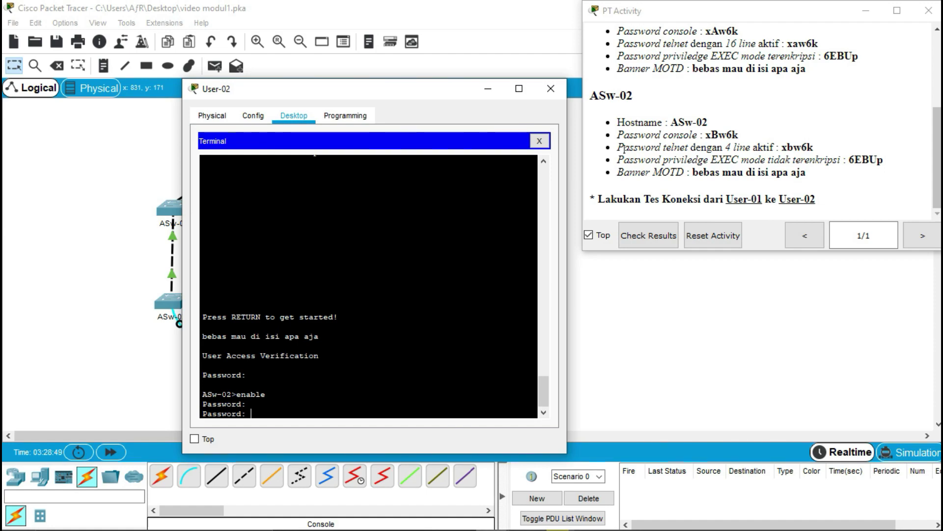
{"action": "key", "text": "Return"}
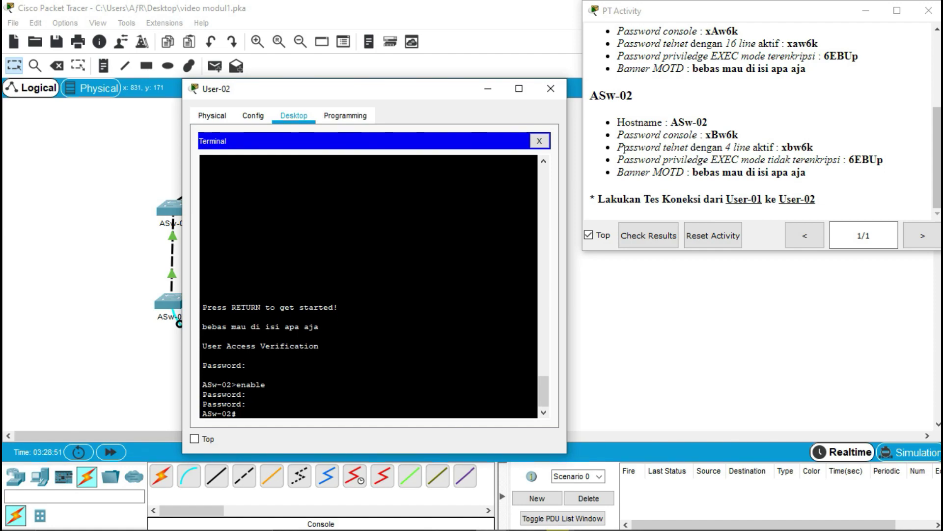
{"action": "type", "text": "configure termina"}
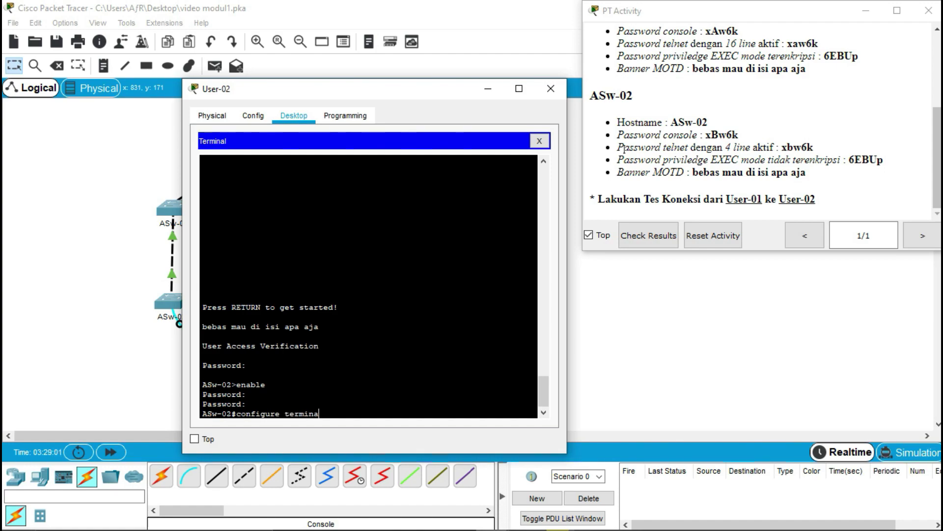
{"action": "type", "text": "l"}
{"action": "key", "text": "Return"}
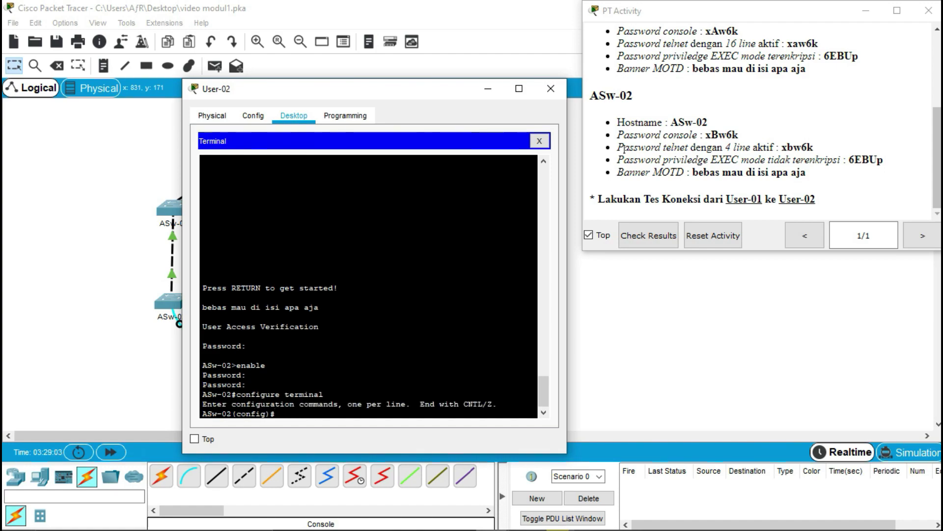
{"action": "type", "text": "interface vlan 1"}
- Assign 128.107.20.15 255.255.255.0 to ASw-02's VLAN 1 interface and enable it with no shutdown
{"action": "key", "text": "Return"}
{"action": "scroll", "coordinate": [717, 96], "scroll_direction": "up", "scroll_amount": 5}
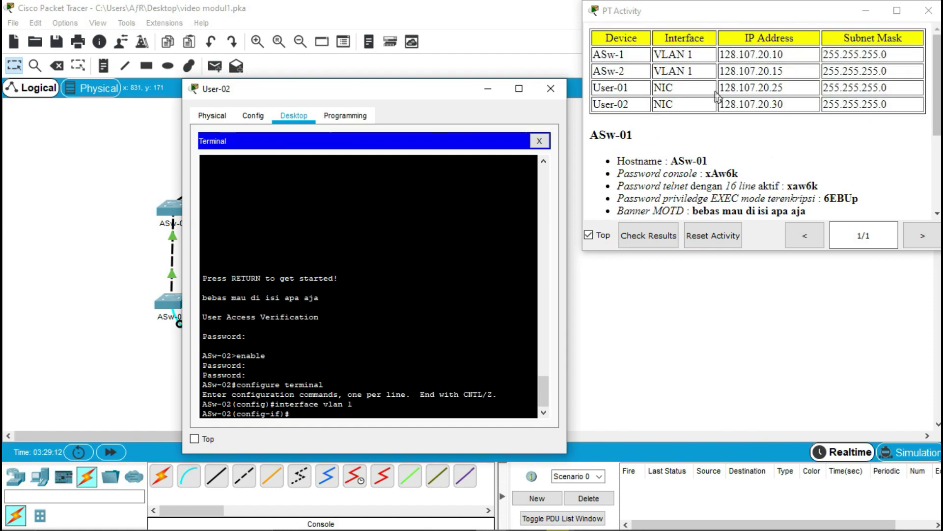
{"action": "type", "text": "ip add"}
{"action": "type", "text": "ress "}
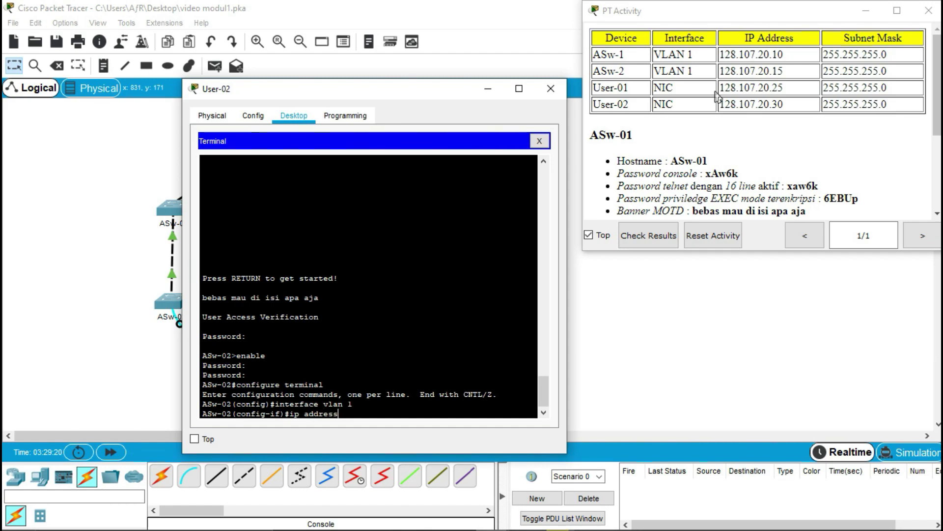
{"action": "type", "text": "128.107.20.15 255.255.255."}
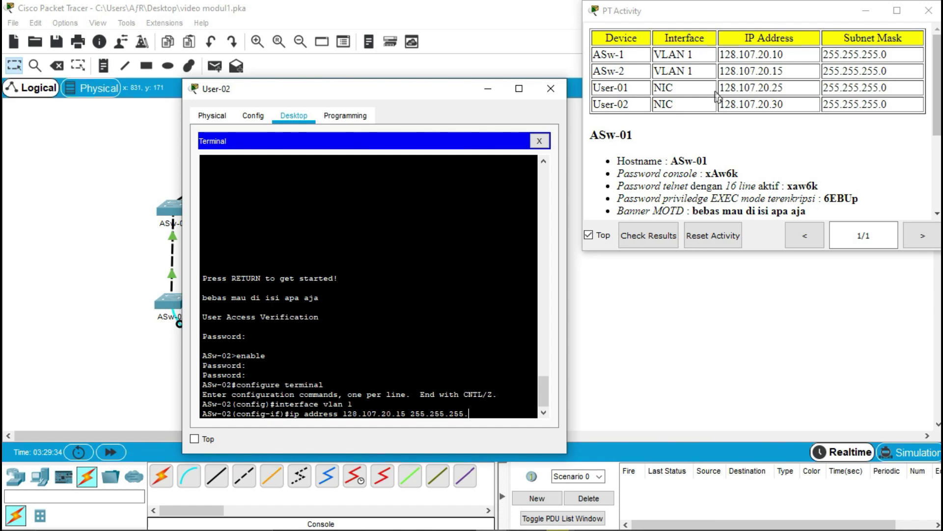
{"action": "type", "text": "0"}
{"action": "key", "text": "Return"}
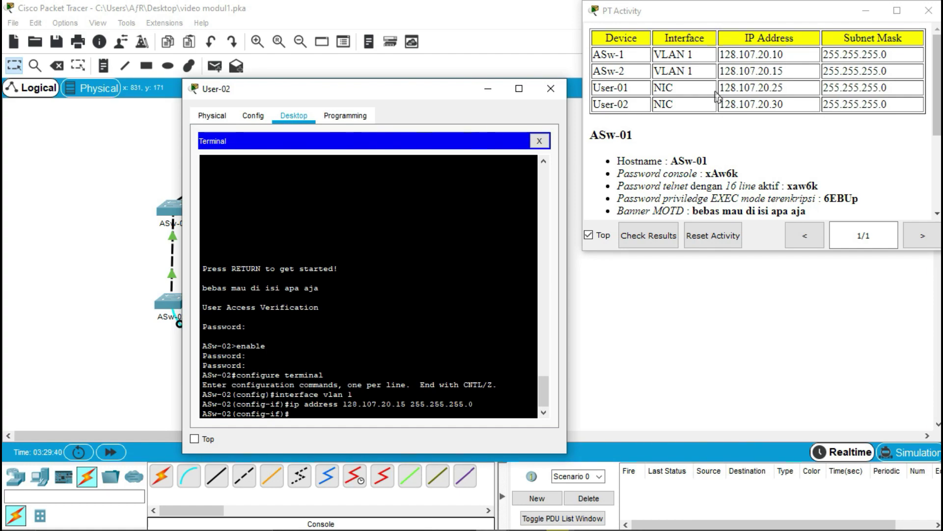
{"action": "type", "text": "no shutdown"}
{"action": "key", "text": "Return"}
{"action": "key", "text": "Return"}
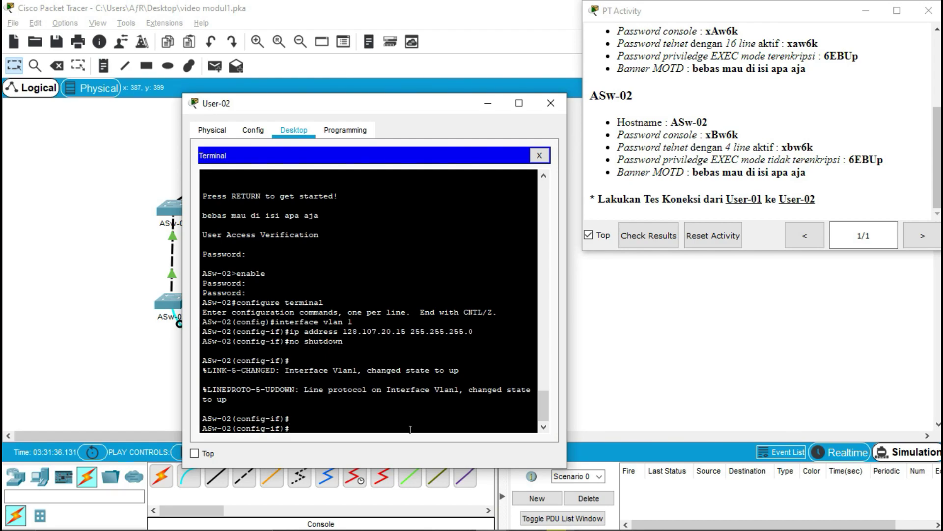
- Exit to privileged mode and copy ASw-02's running-config to startup-config, then close the console
{"action": "type", "text": "exit"}
{"action": "key", "text": "Return"}
{"action": "type", "text": "exit"}
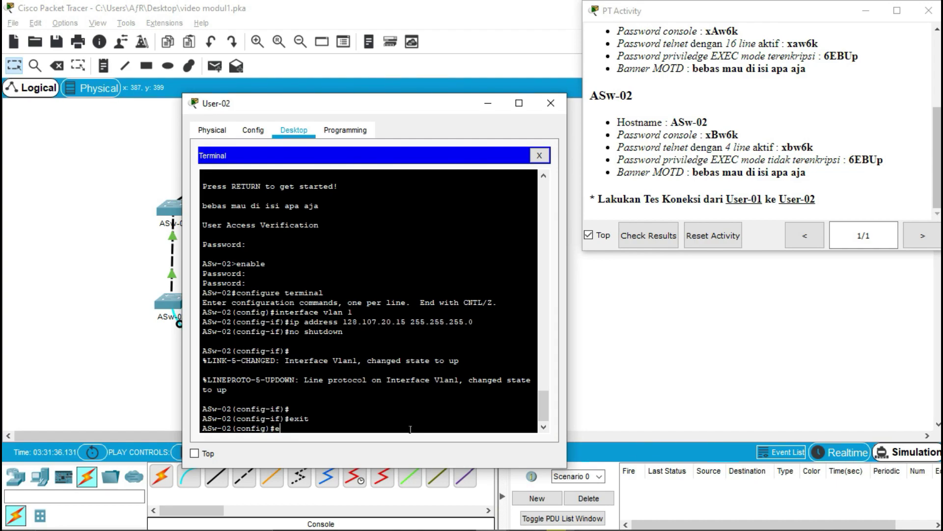
{"action": "key", "text": "Return"}
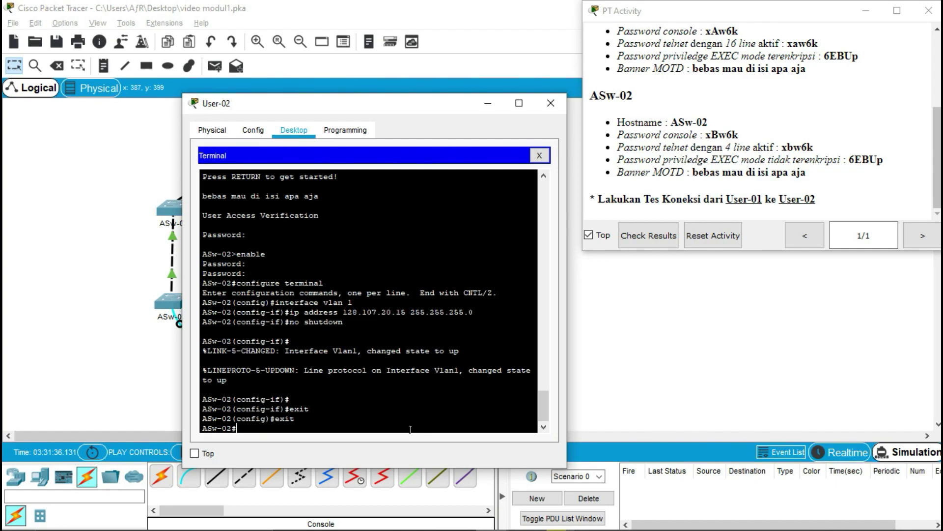
{"action": "type", "text": "copy running-config startup"}
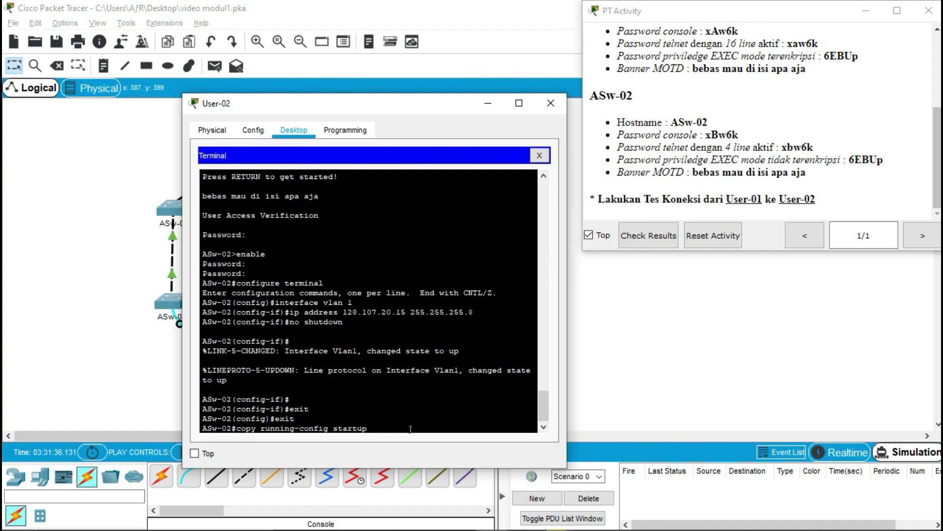
{"action": "type", "text": "-config"}
{"action": "key", "text": "Return"}
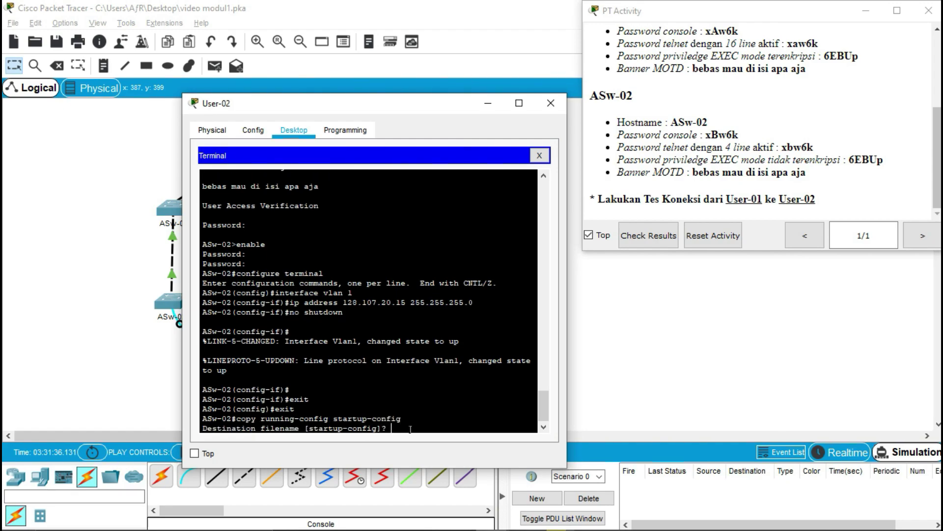
{"action": "key", "text": "Return"}
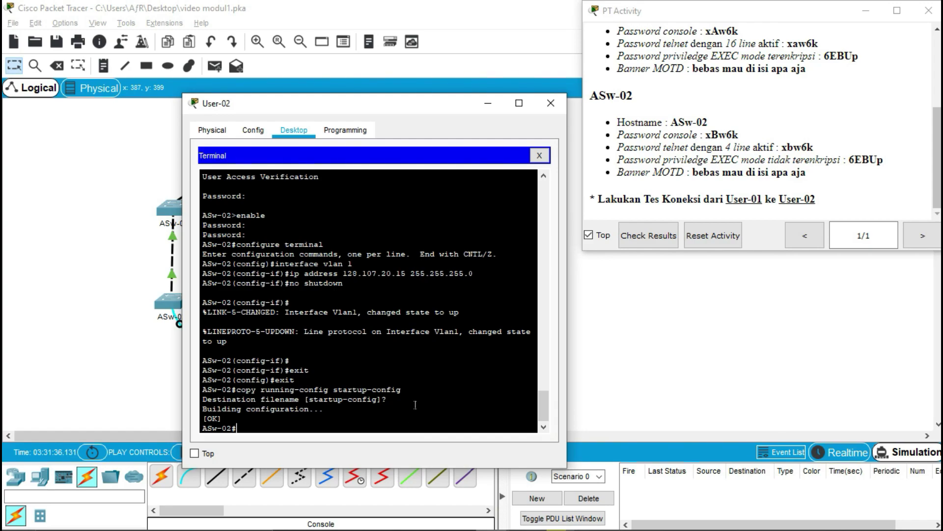
{"action": "left_click", "coordinate": [539, 156]}
- Close User-02's window and open User-01's terminal console to ASw-01
{"action": "left_click", "coordinate": [551, 103]}
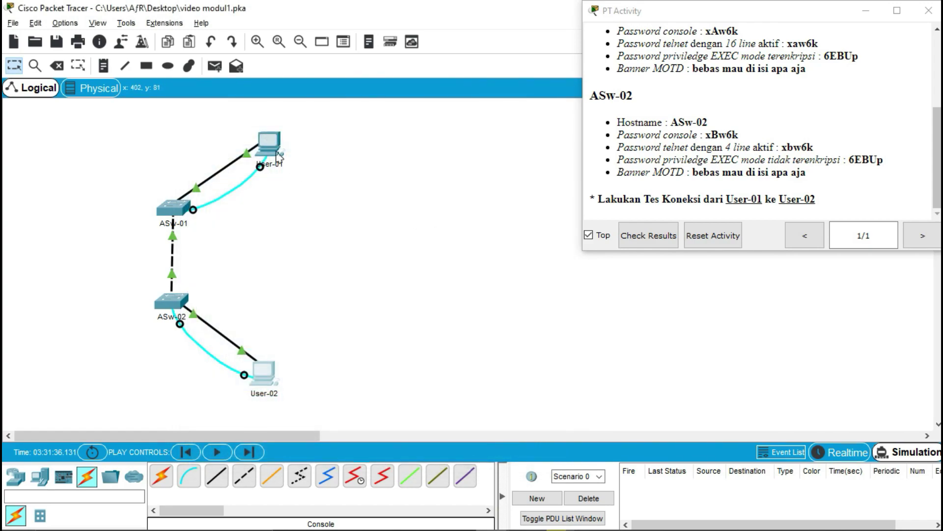
{"action": "left_click", "coordinate": [268, 141]}
{"action": "left_click_drag", "start_coordinate": [505, 88], "coordinate": [428, 97]}
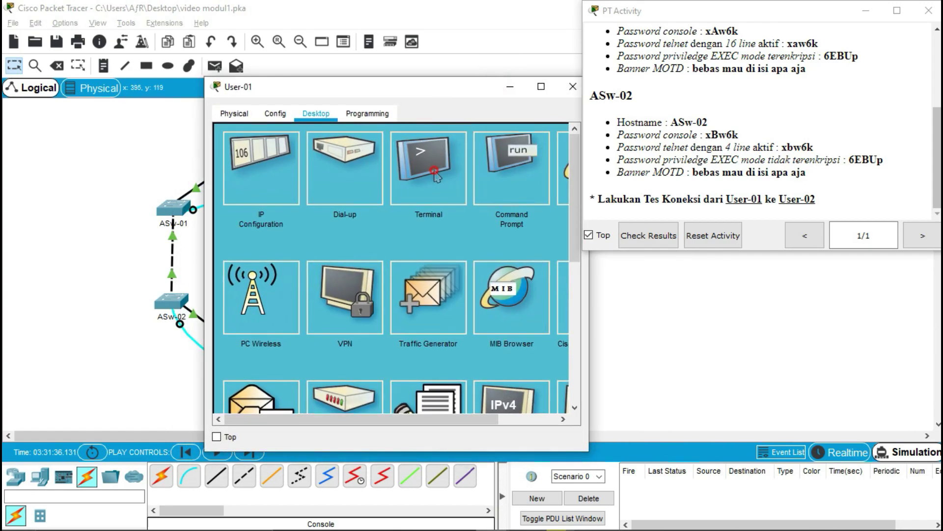
{"action": "left_click", "coordinate": [431, 170]}
{"action": "left_click", "coordinate": [537, 267]}
{"action": "left_click", "coordinate": [451, 404]}
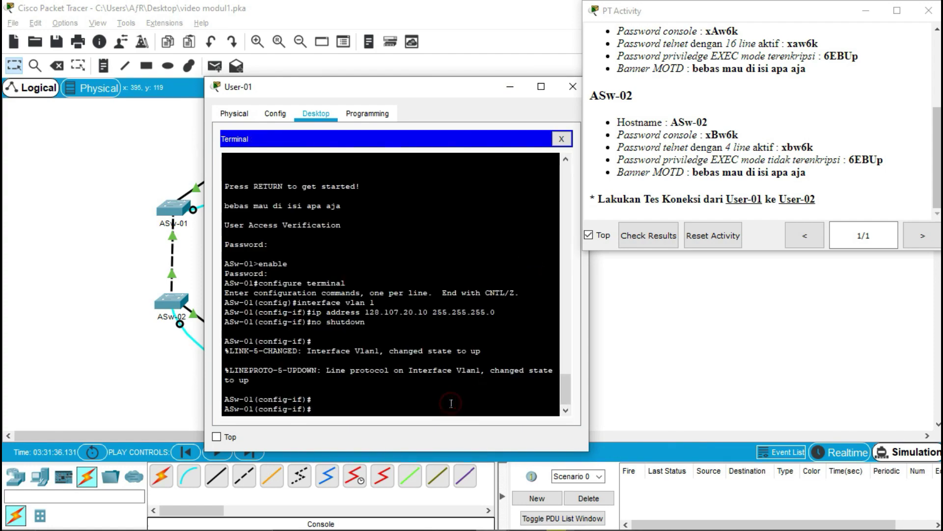
{"action": "key", "text": "Return"}
- Exit to privileged mode and run 'copy running-config startup-config' on ASw-01, then close the console
{"action": "type", "text": "exit"}
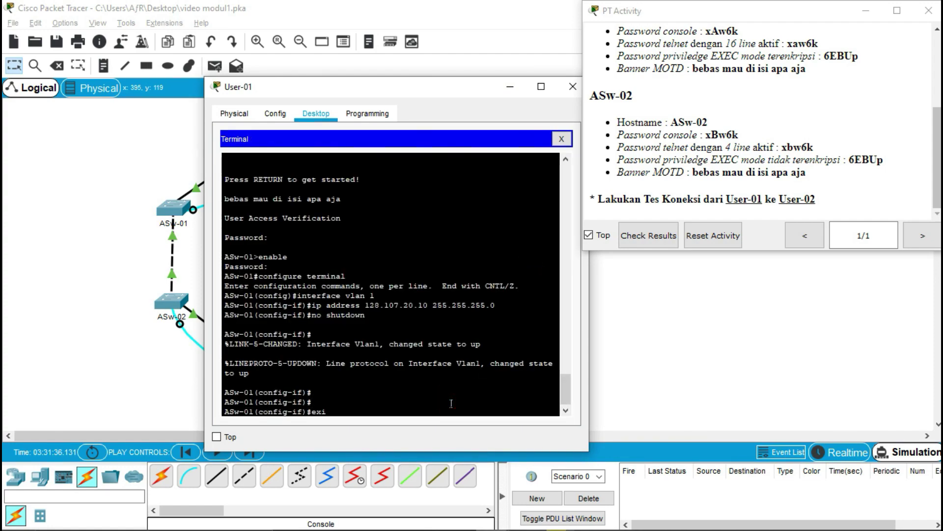
{"action": "key", "text": "Return"}
{"action": "type", "text": "exit"}
{"action": "key", "text": "Return"}
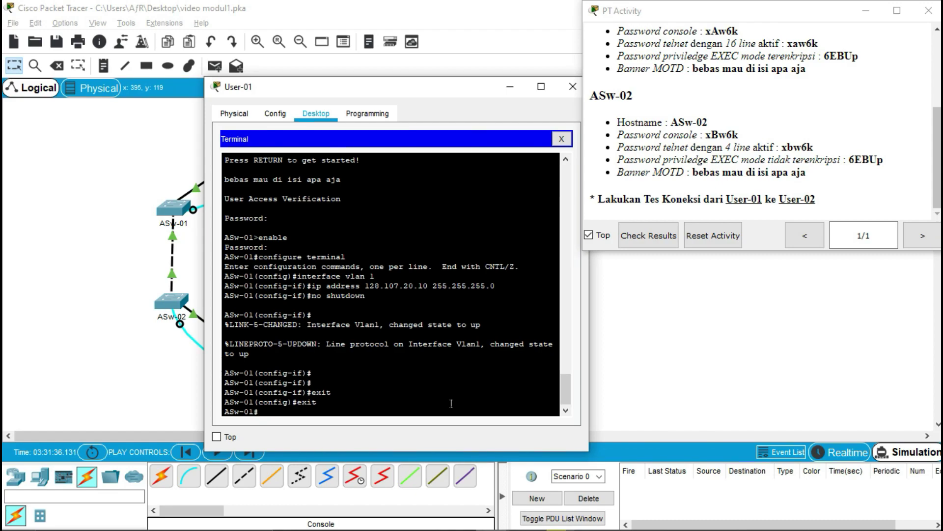
{"action": "type", "text": "copy running-config"}
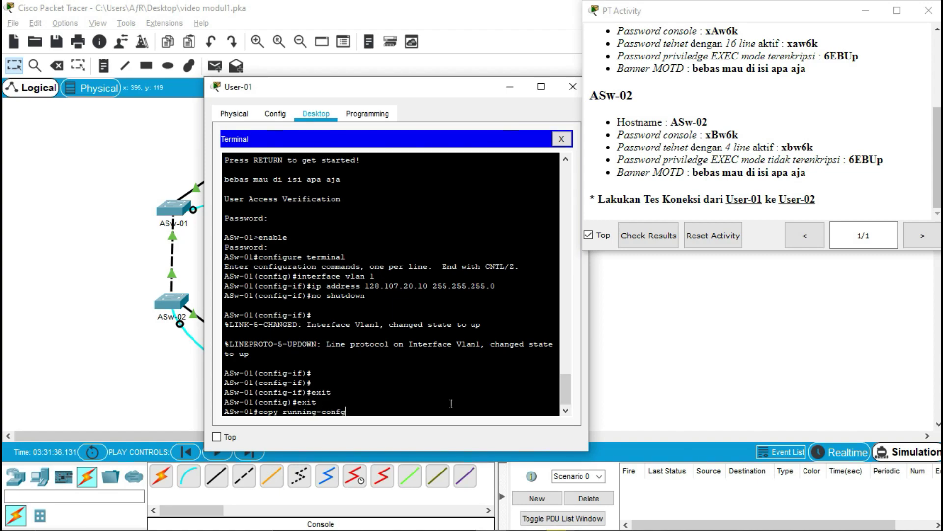
{"action": "key", "text": "Return"}
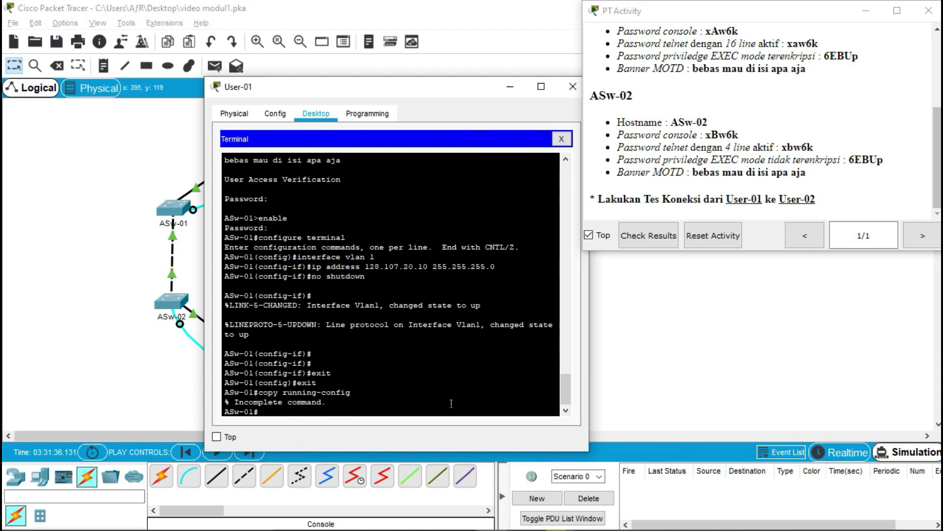
{"action": "key", "text": "Up"}
{"action": "type", "text": "startup-config"}
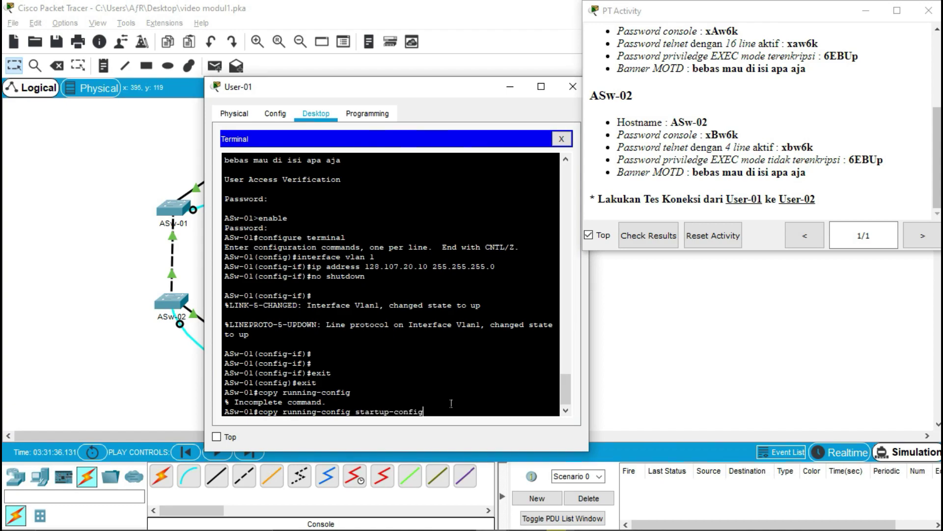
{"action": "key", "text": "Return"}
{"action": "key", "text": "Return"}
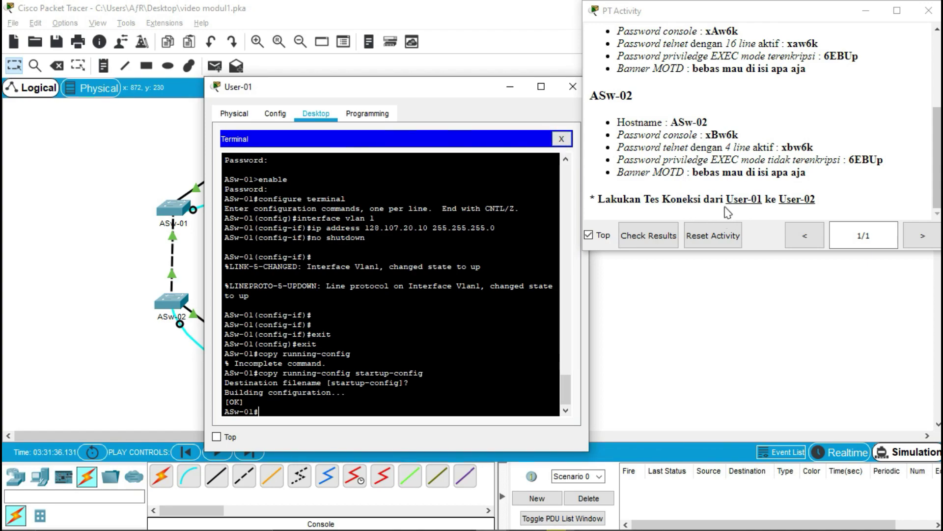
{"action": "left_click", "coordinate": [561, 138]}
- Add a simple ping PDU with User-01 as source and User-02 as destination
{"action": "left_click", "coordinate": [573, 86]}
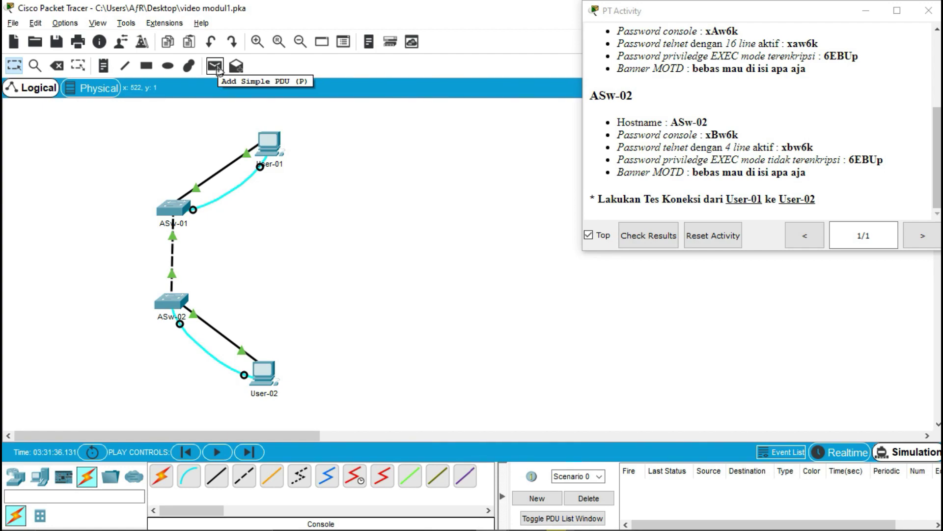
{"action": "left_click", "coordinate": [217, 67]}
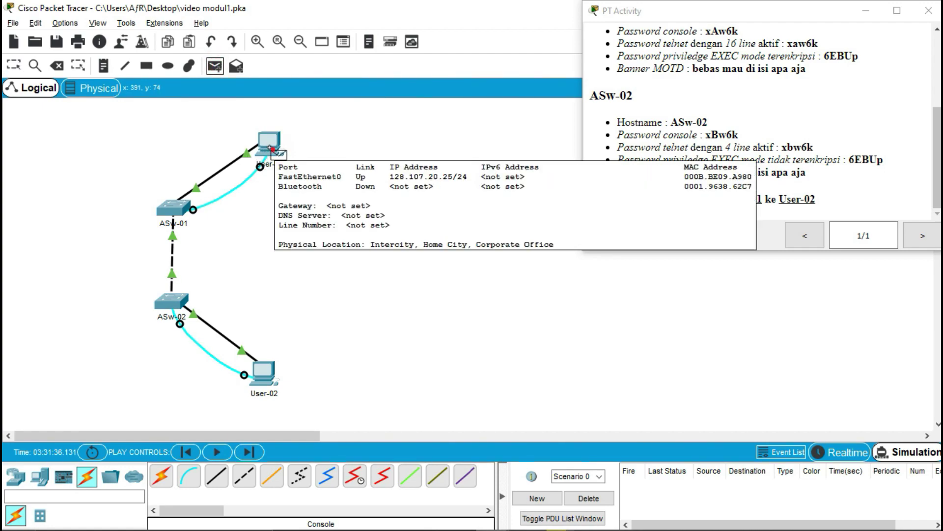
{"action": "left_click", "coordinate": [270, 147]}
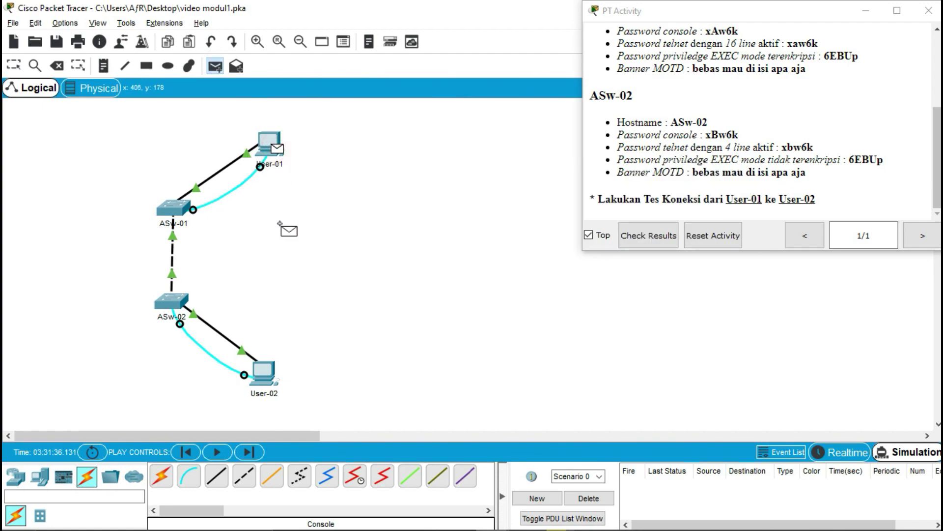
{"action": "left_click", "coordinate": [270, 378]}
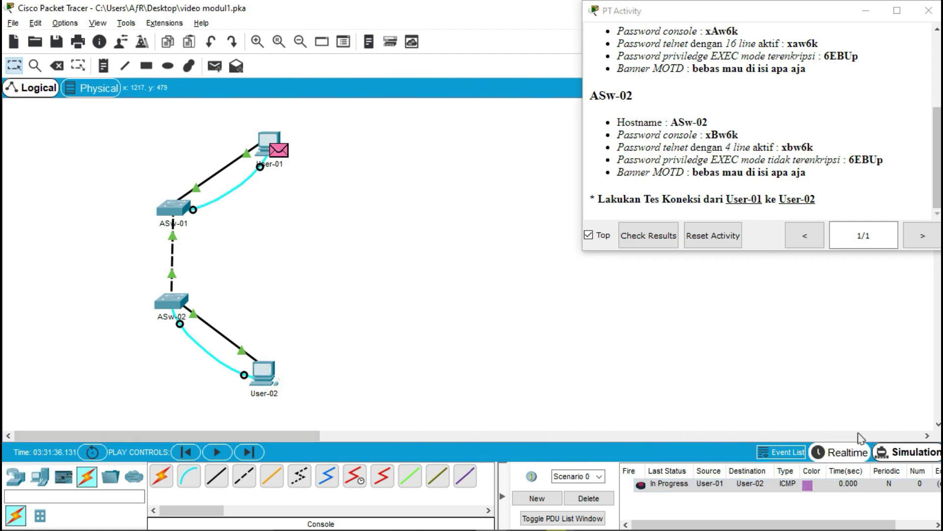
{"action": "left_click", "coordinate": [928, 10]}
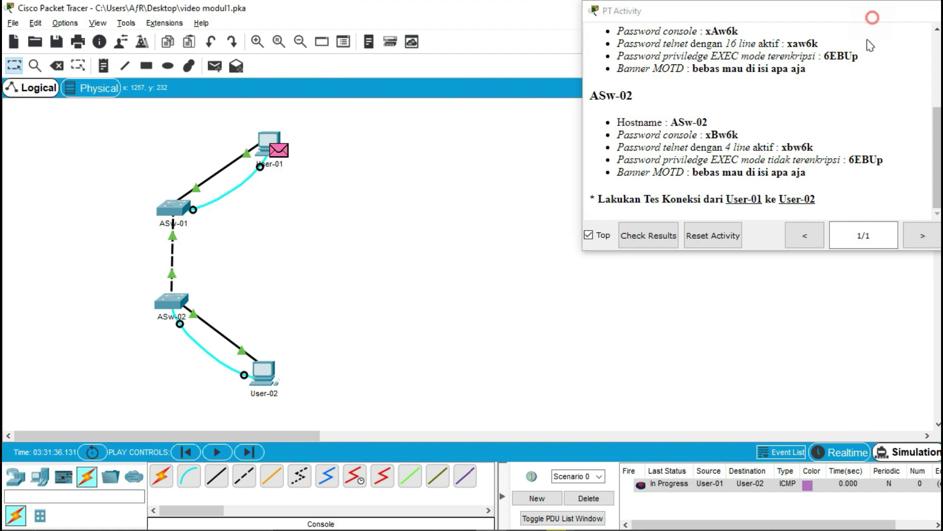
- Open the Simulation panel and press Play to run the User-01 ping
{"action": "left_click", "coordinate": [901, 457]}
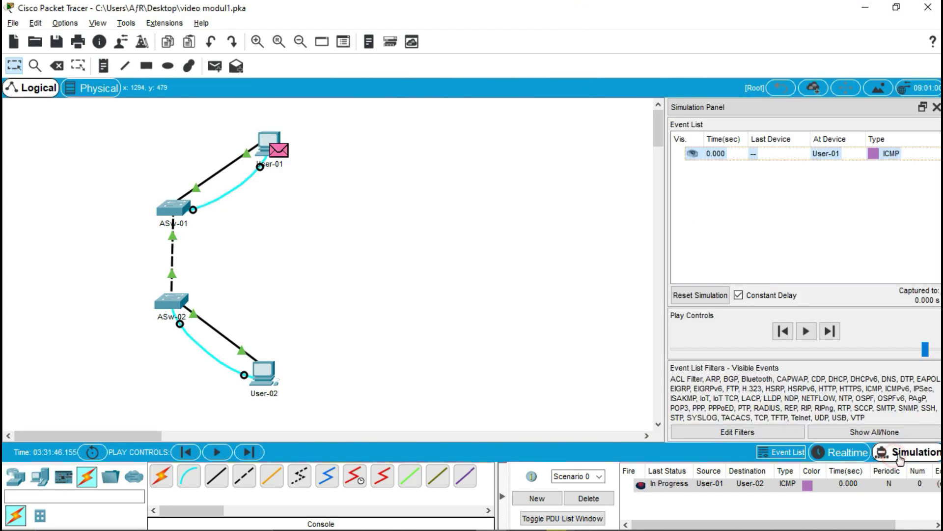
{"action": "left_click", "coordinate": [806, 331]}
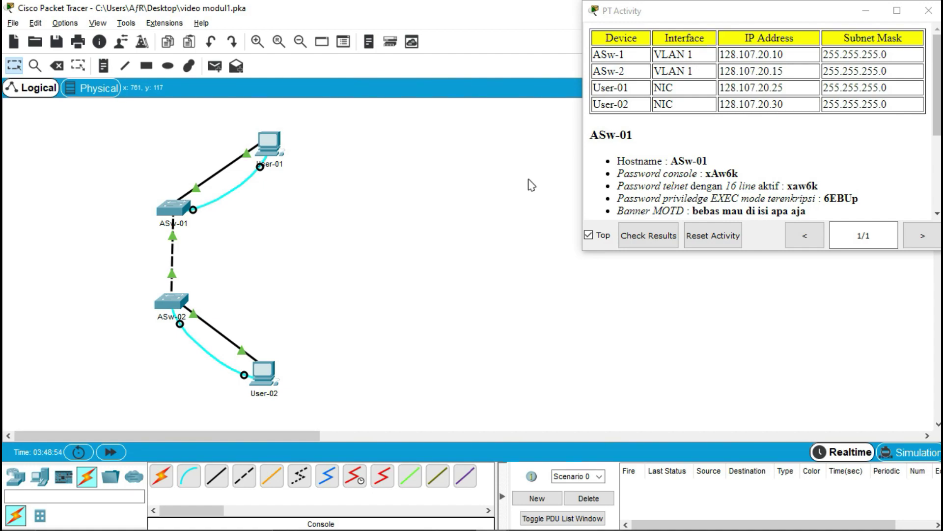
{"action": "double_click", "coordinate": [629, 161]}
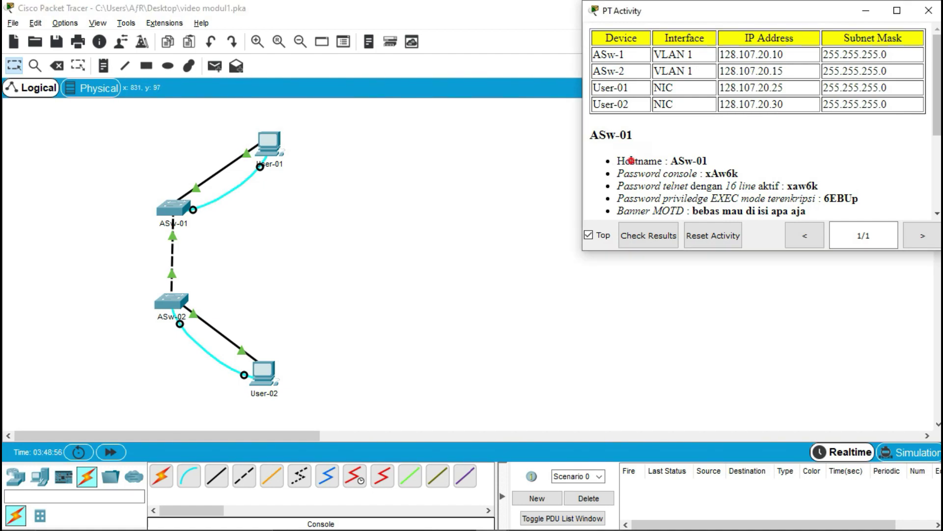
{"action": "left_click", "coordinate": [631, 175]}
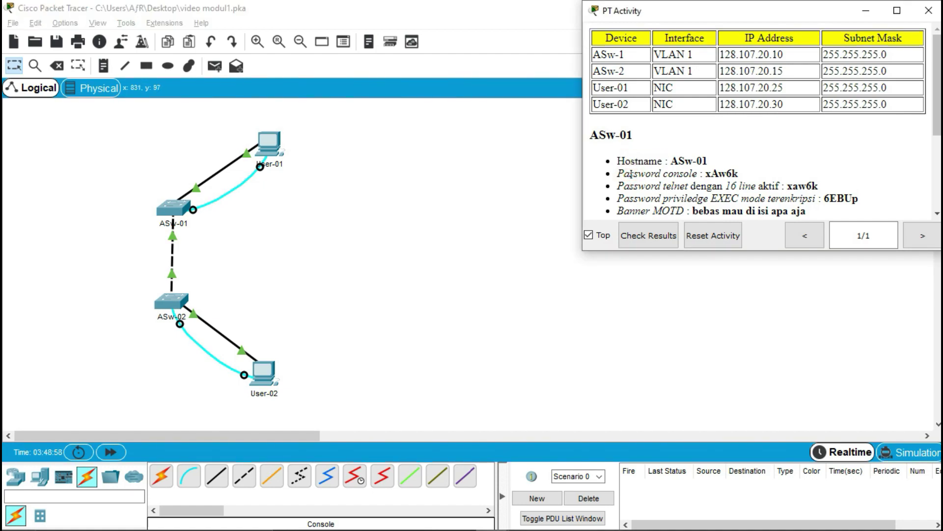